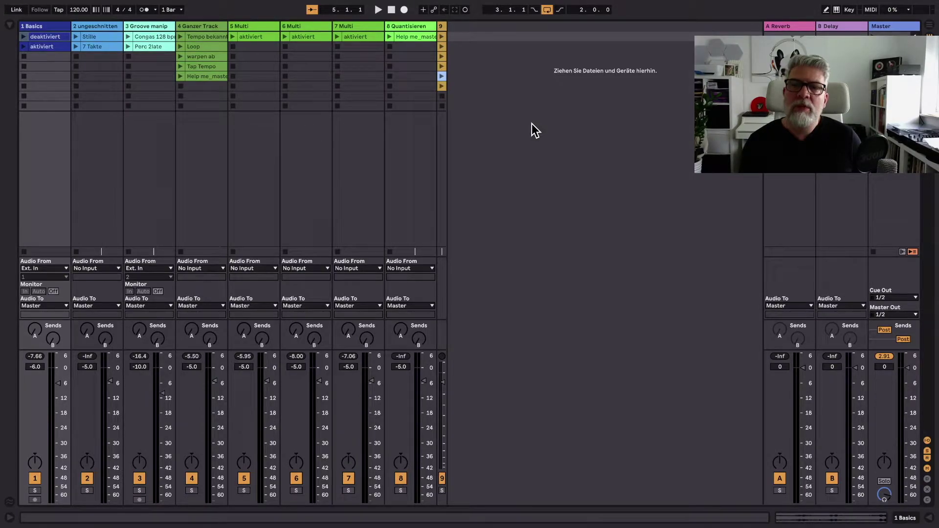
Open the deaktiviert clip on the Basics track and compare it with the aktiviert clip below it
double_click(43, 36)
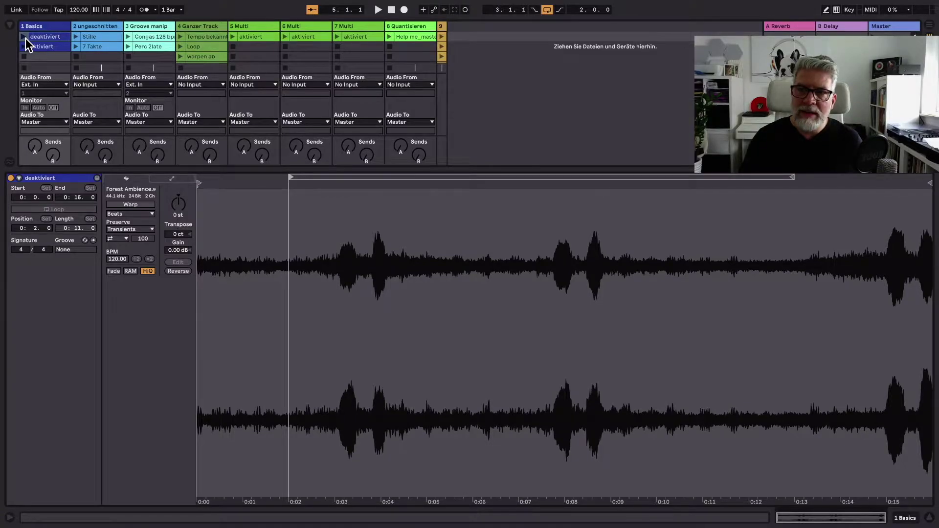
click(56, 47)
click(193, 48)
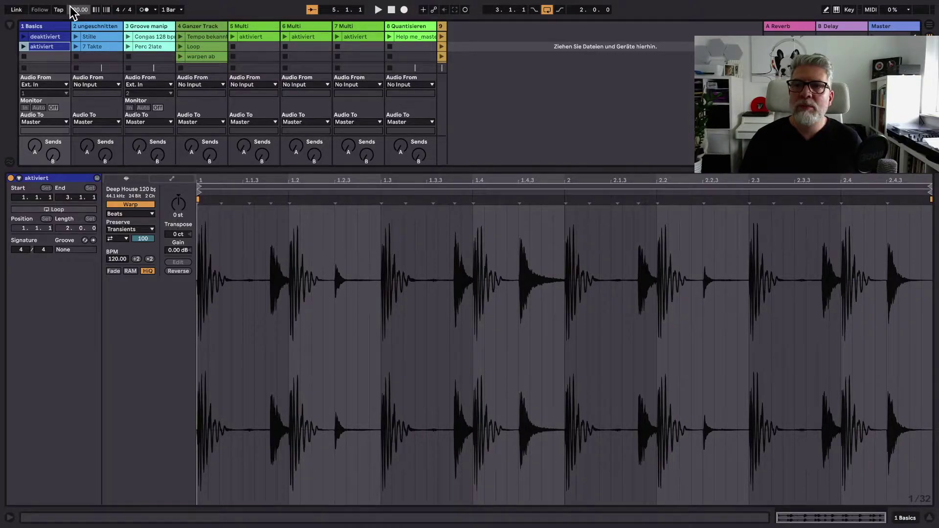
Enable looping for the aktiviert clip, play it with the metronome turned on, and stop playback
click(23, 47)
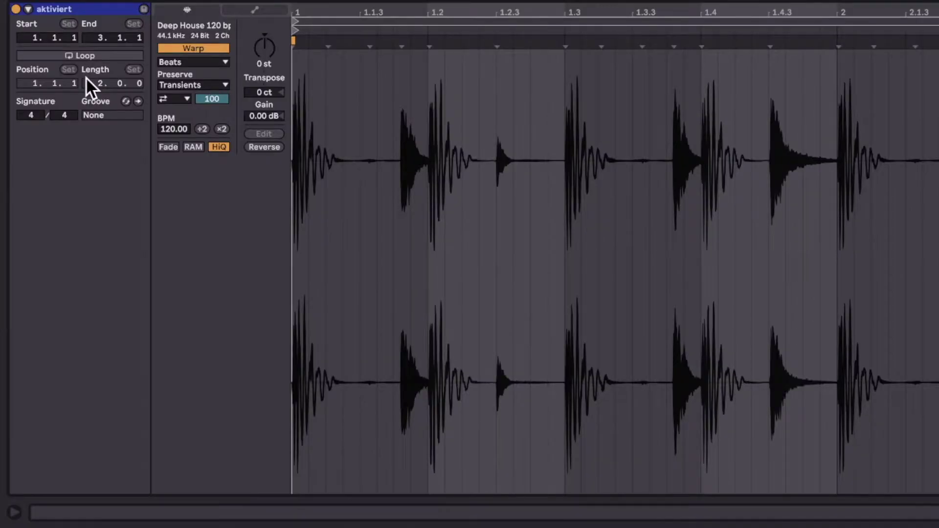
click(93, 57)
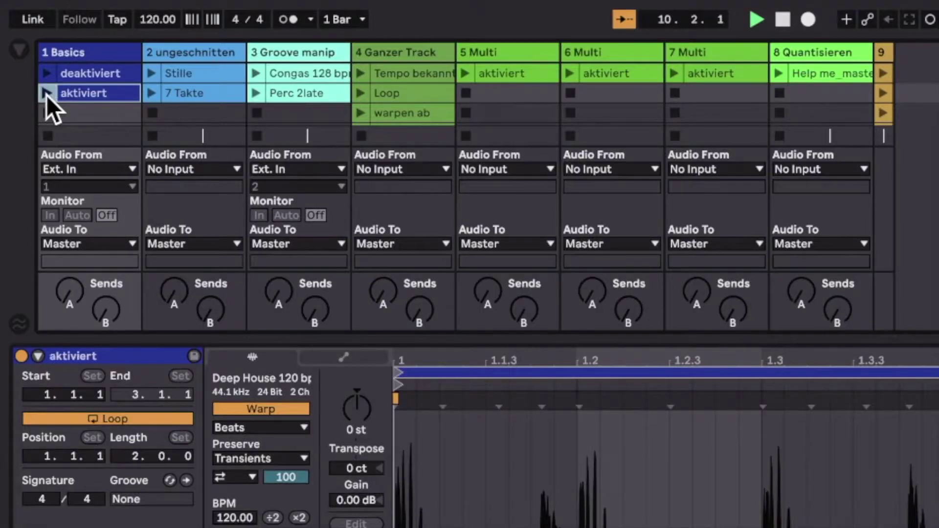
click(280, 21)
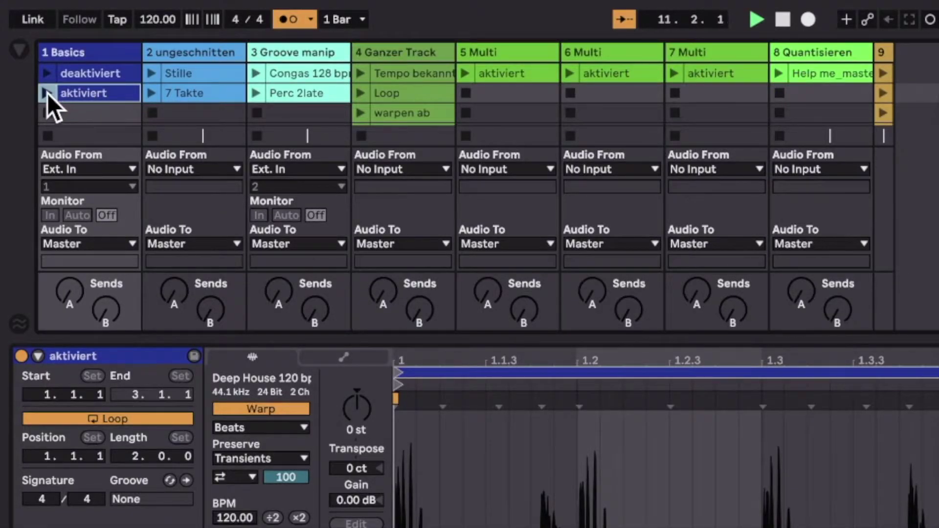
click(47, 92)
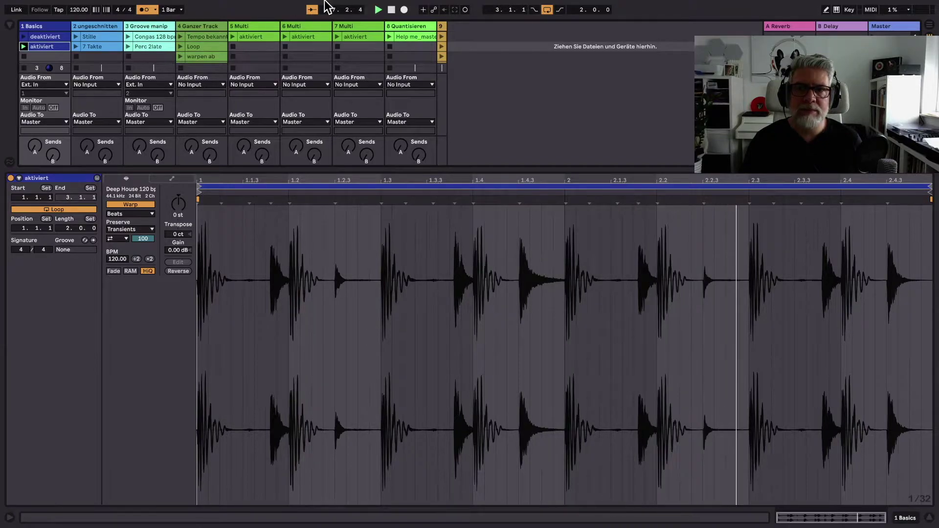
click(393, 12)
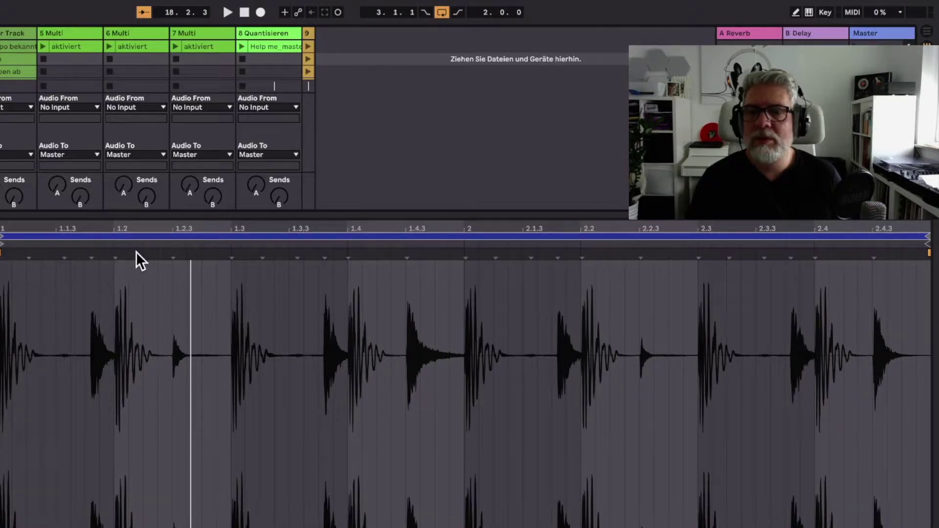
Add warp markers on the transients at 1.2, 1.3, 1.4.3, 2.2, 2.3 and 2.4.3, and remove them again
click(114, 258)
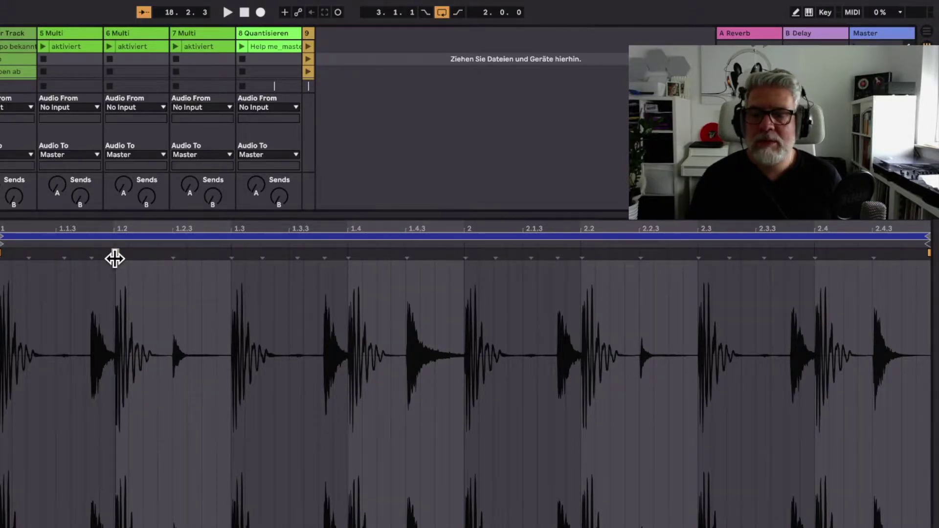
double_click(114, 258)
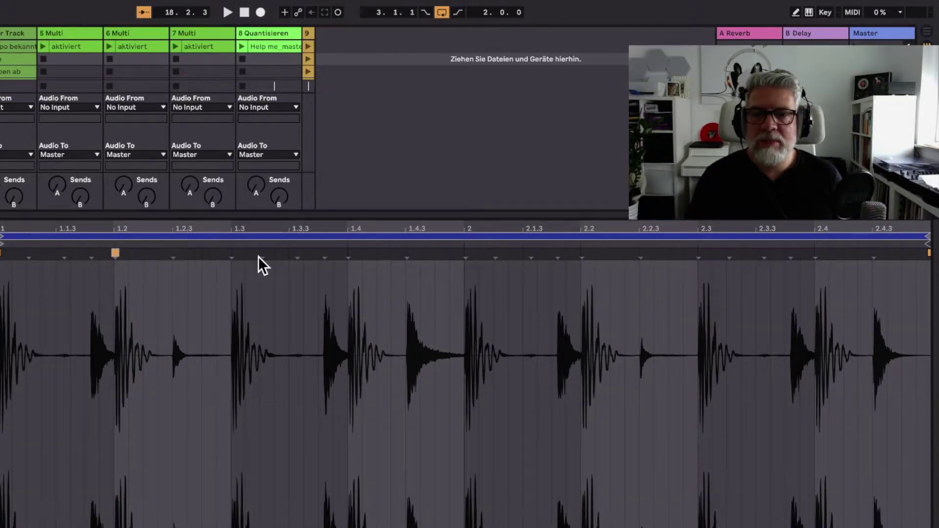
double_click(230, 254)
double_click(406, 255)
double_click(582, 255)
double_click(699, 255)
double_click(874, 255)
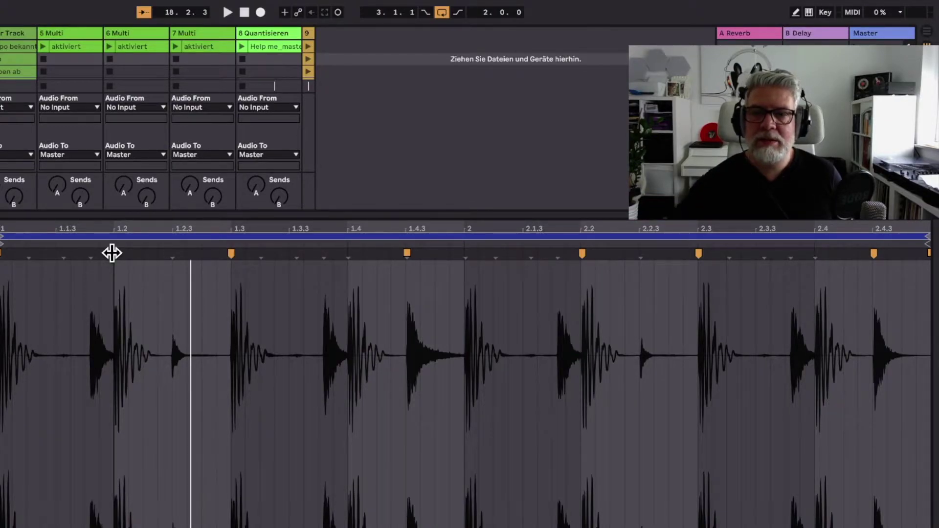
mouse_move(112, 253)
mouse_down()
mouse_move(170, 259)
mouse_move(135, 263)
mouse_up()
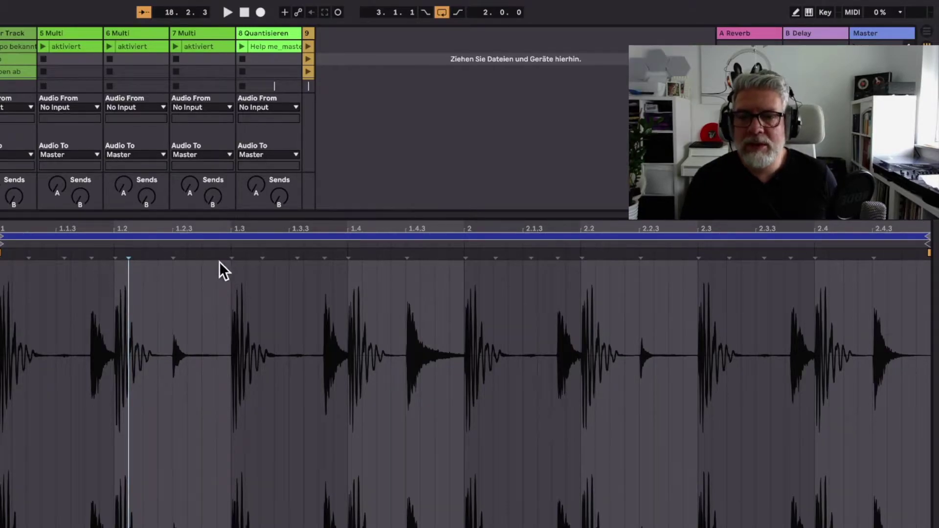
Add a warp marker just after 1.2.3, away from any transient, and try another on 1.2 before removing that one
double_click(186, 253)
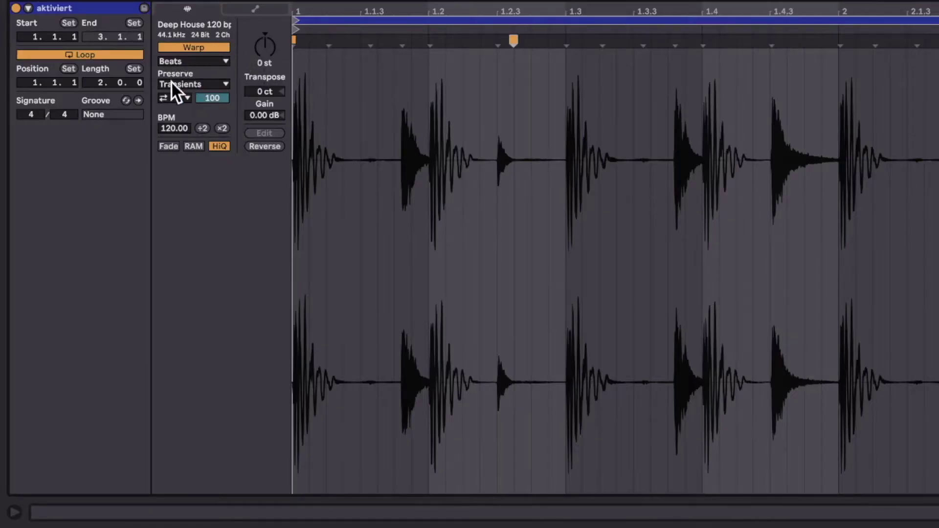
click(431, 44)
mouse_move(430, 44)
mouse_down()
mouse_move(448, 42)
mouse_move(429, 43)
mouse_up()
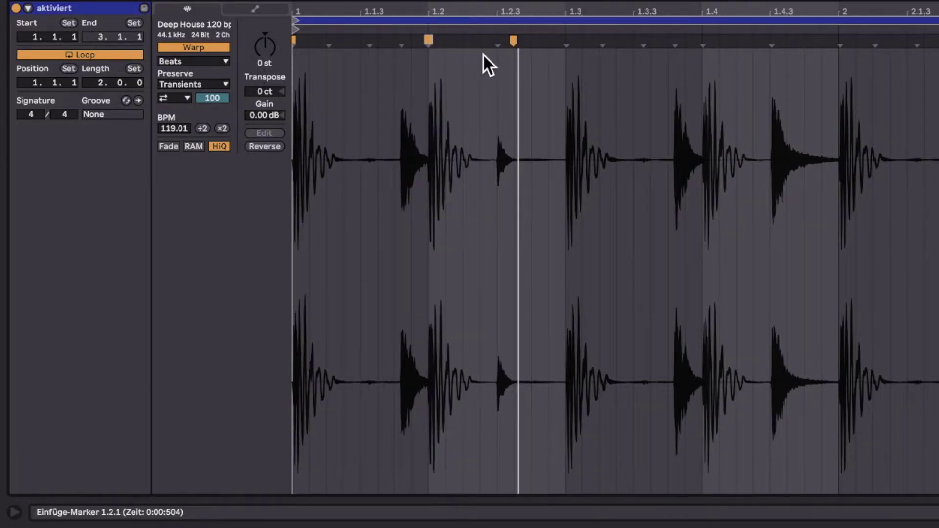
double_click(429, 39)
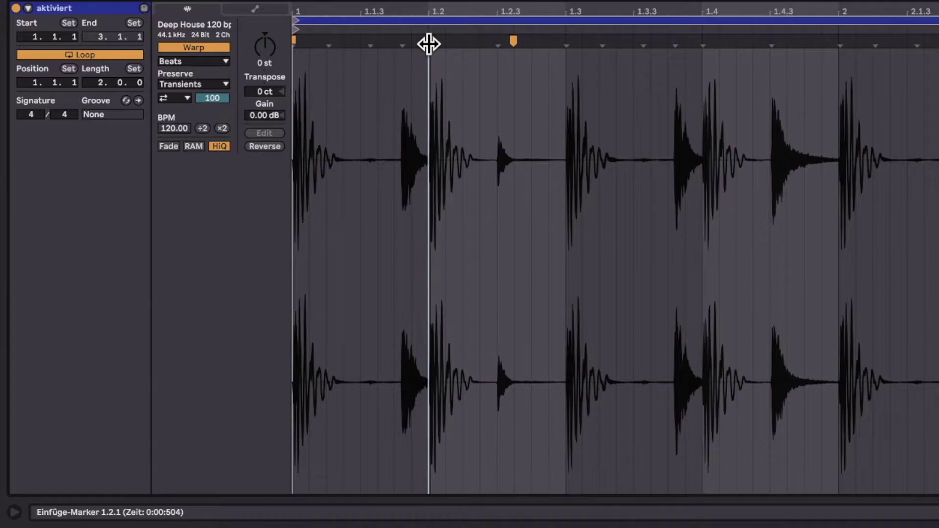
Add a warp marker on the transient at 1.2 together with markers on its neighbouring transients on both sides
super+double_click(504, 41)
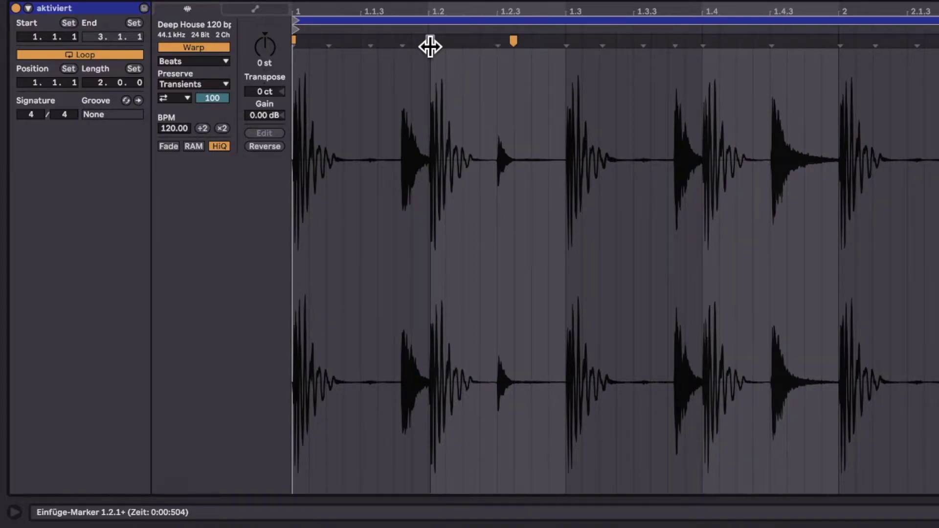
click(429, 44)
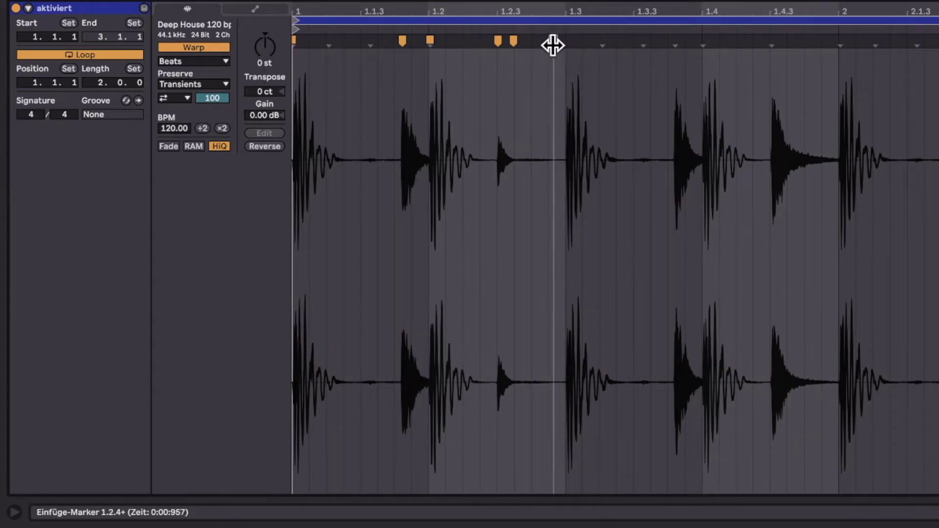
Try shifting the waveform beneath the warp marker just after 1.2.3, and undo the shift
click(497, 39)
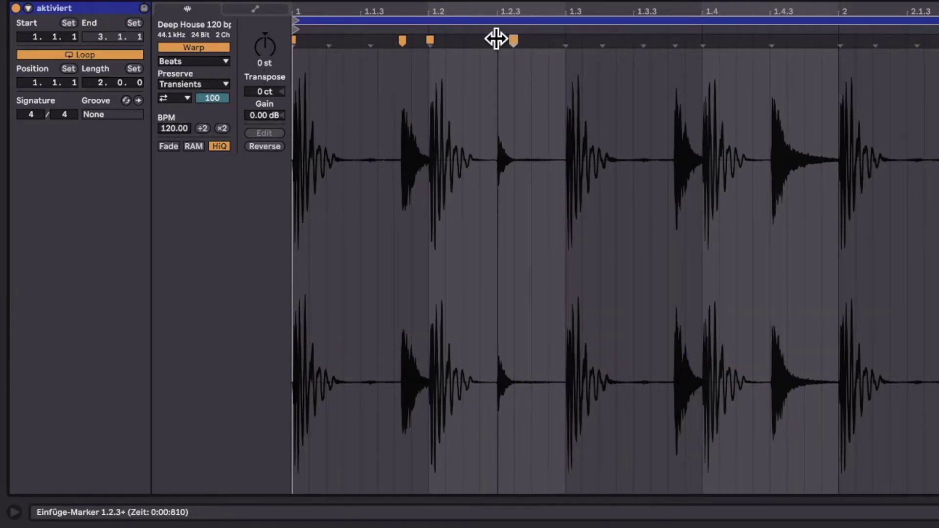
double_click(496, 39)
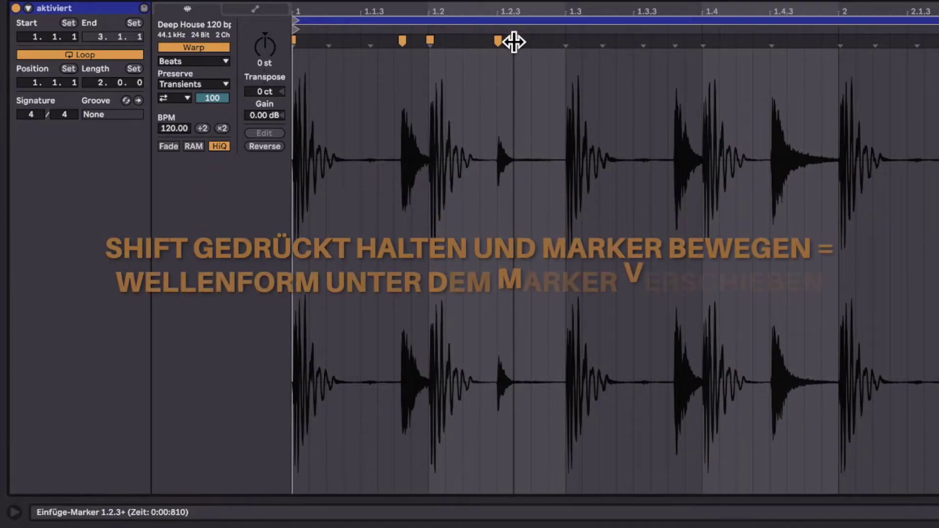
mouse_move(514, 42)
mouse_down()
mouse_move(536, 42)
mouse_move(480, 42)
mouse_move(559, 61)
mouse_move(501, 58)
mouse_move(532, 64)
mouse_move(814, 42)
mouse_up()
key(ctrl+z)
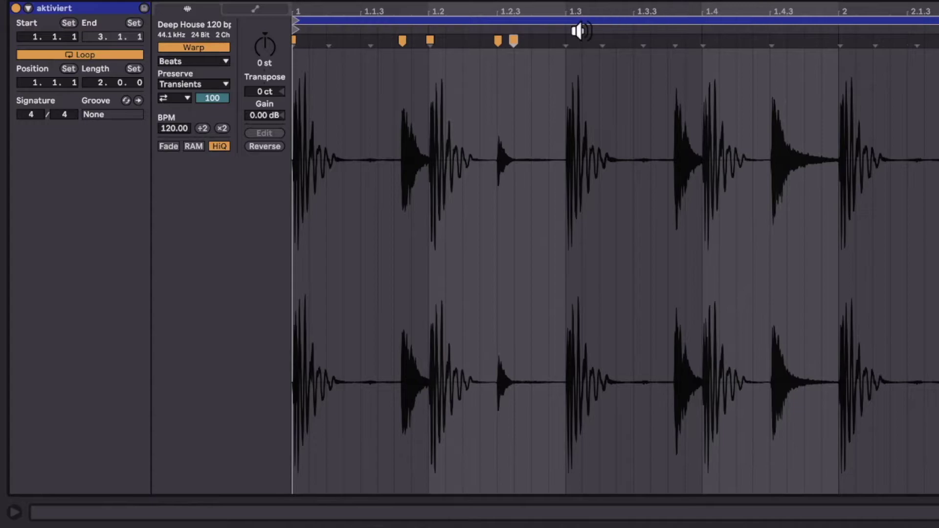
Insert warp markers on all transients between 1.2.4 and 2.3.1, plus the two transients starting at 2.3
click(511, 93)
drag(543, 93, 938, 89)
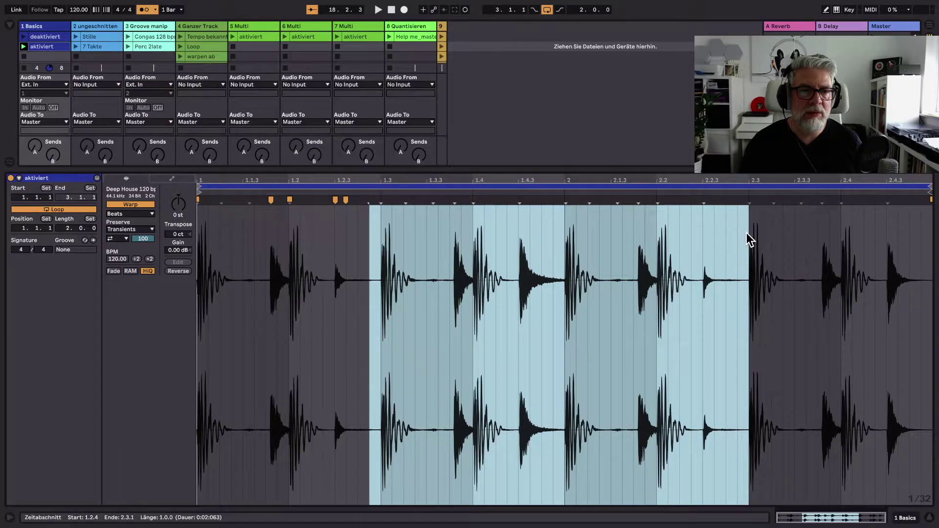
right_click(621, 224)
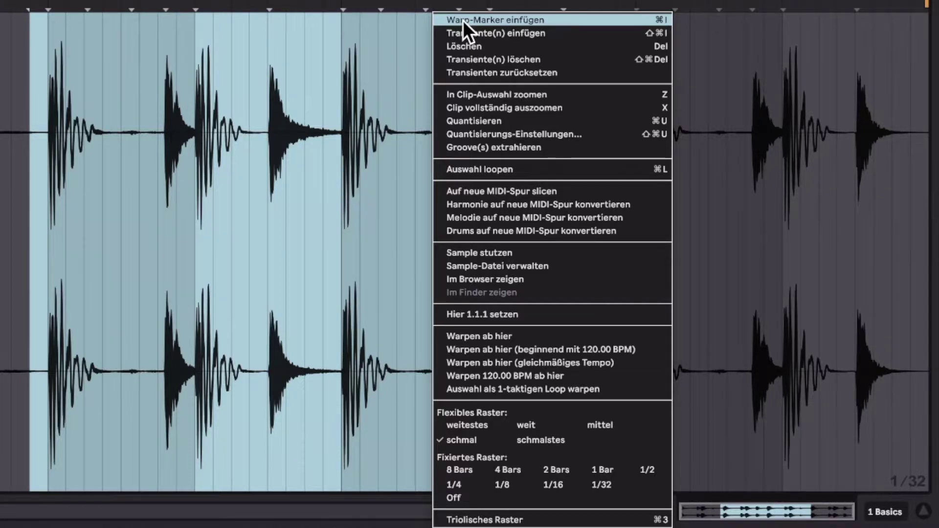
click(463, 20)
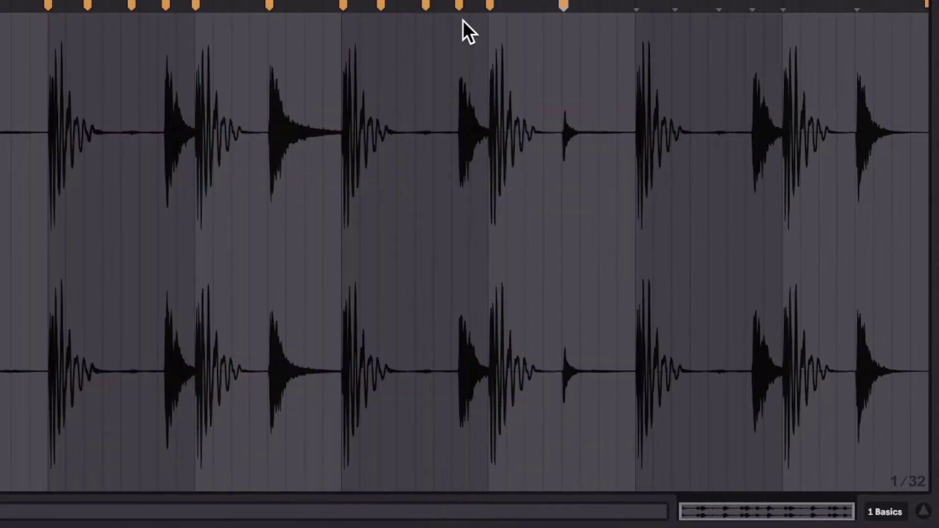
double_click(635, 6)
double_click(676, 6)
Delete all warp markers in the time range from 1.2.2 to 2.3.2
drag(691, 36, 0, 45)
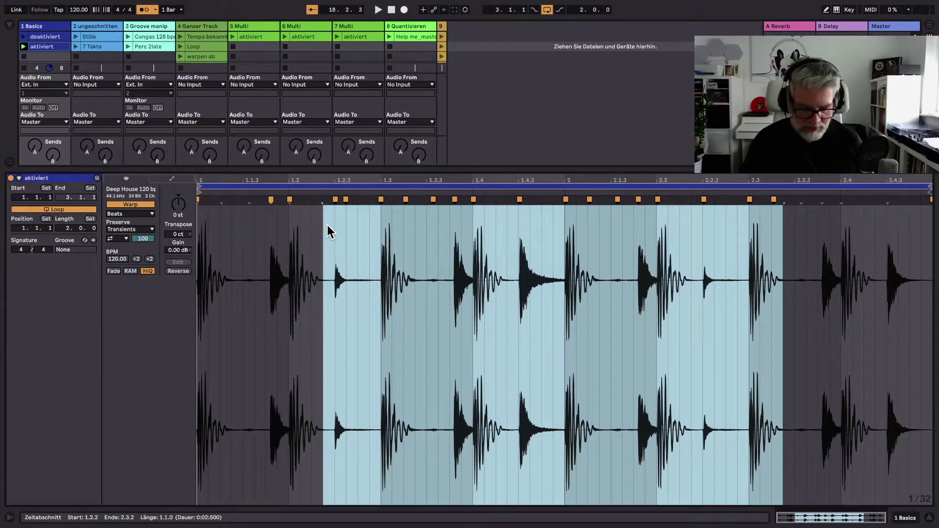
key(Delete)
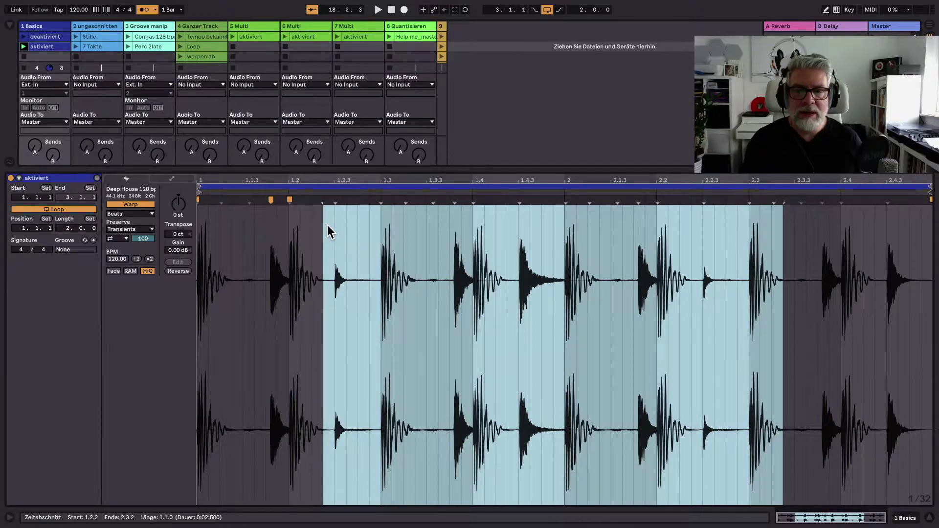
Delete the transients in the selected time range, and undo the deletion
right_click(356, 215)
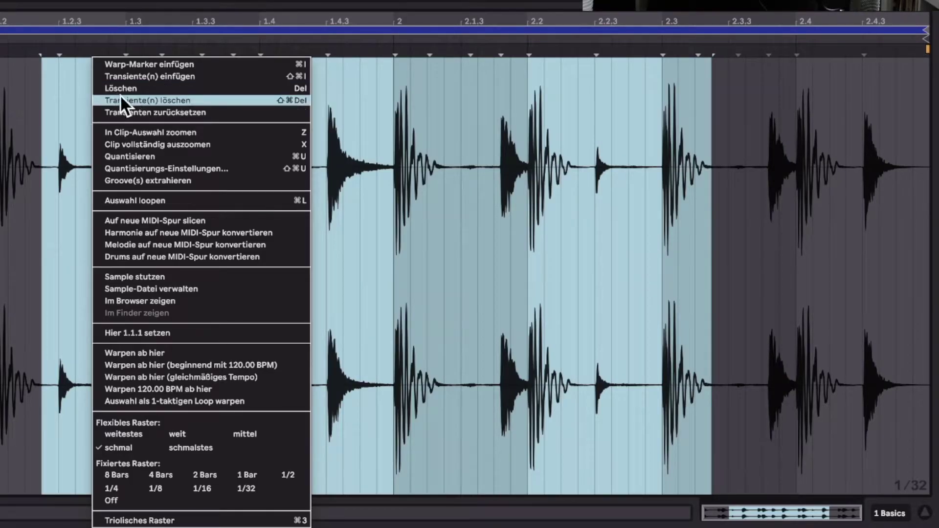
click(146, 102)
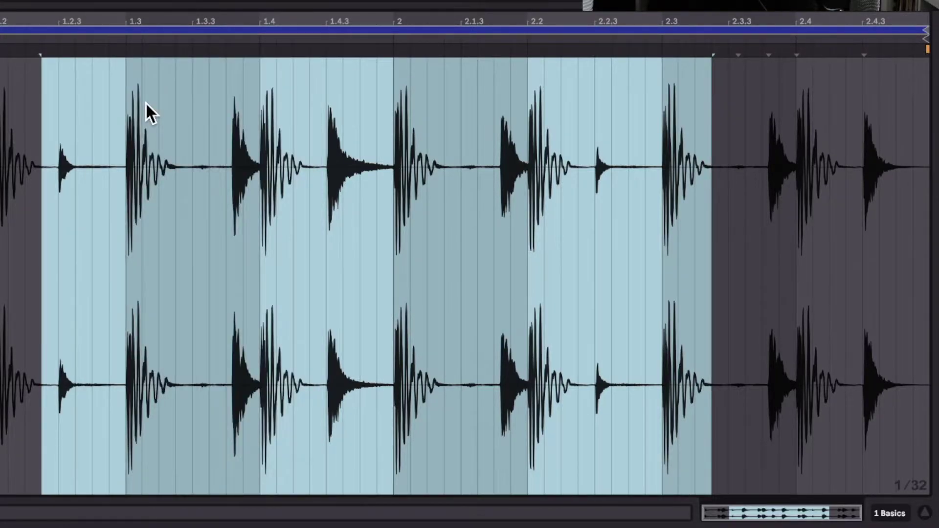
key(super+z)
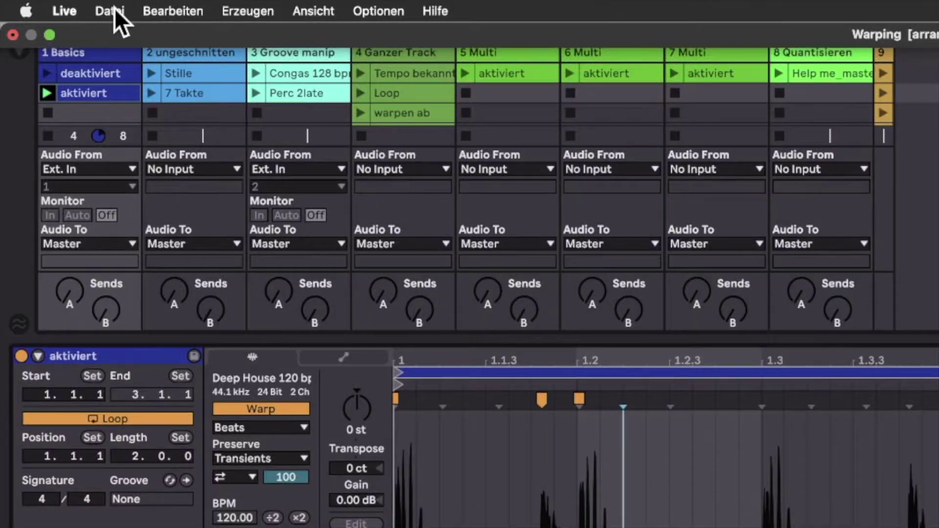
click(114, 10)
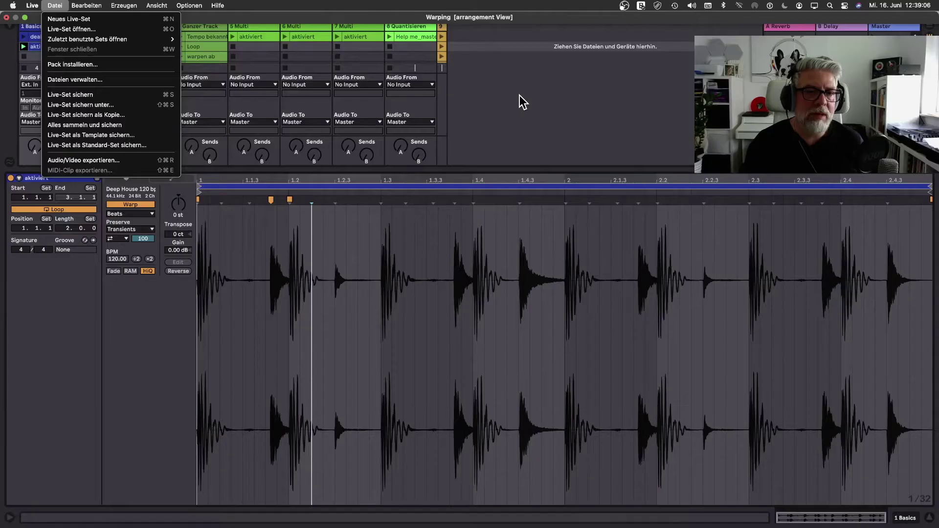
click(519, 95)
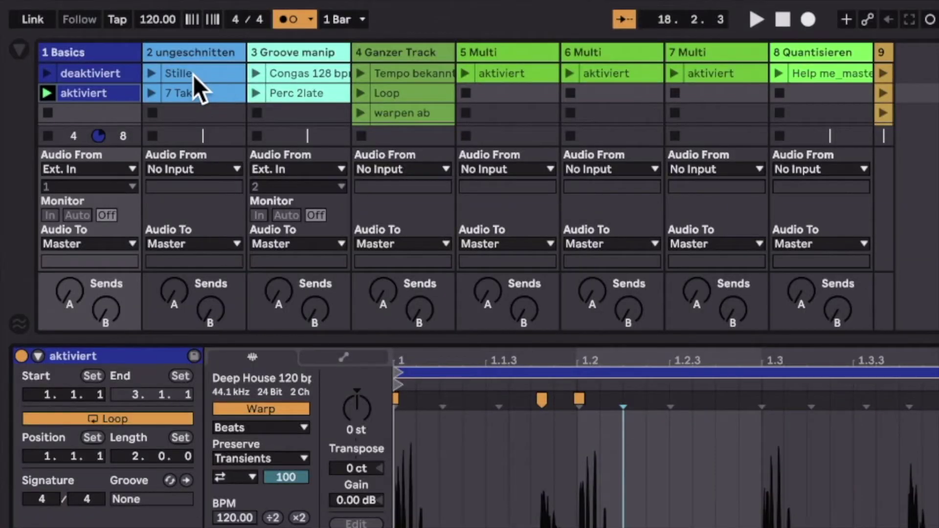
Open the Stille clip on the ungeschnitten track and turn on warping for it
click(193, 72)
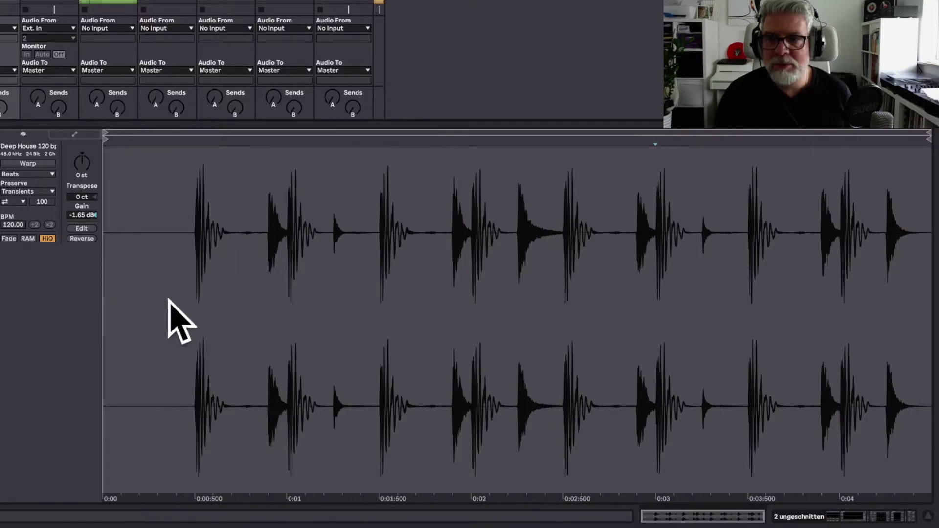
click(18, 164)
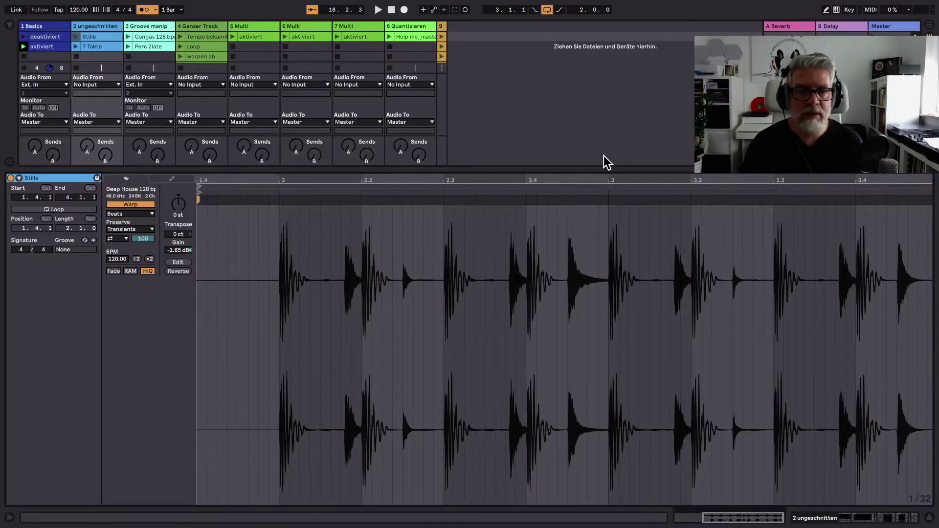
Add a warp marker on the first kick, move it to the clip start at 1.4.1, and set 1.1.1 there
double_click(278, 199)
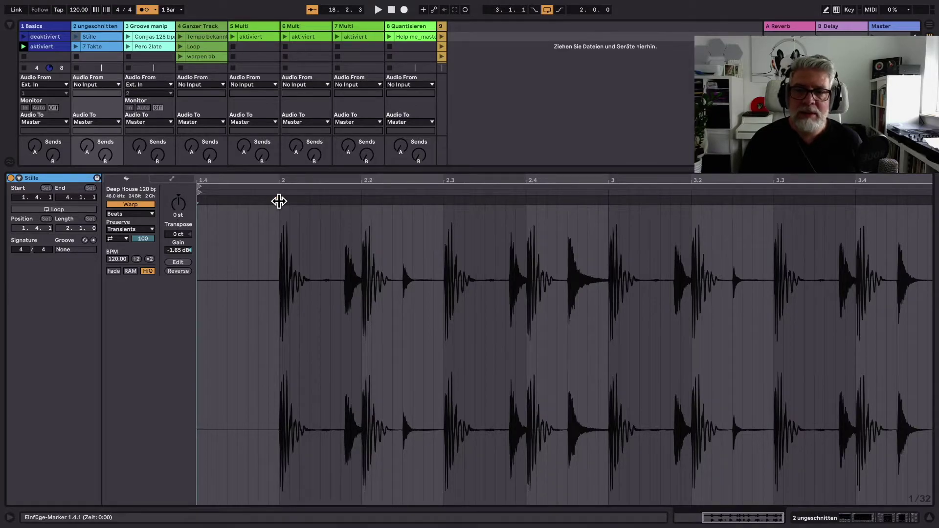
drag(279, 200, 200, 201)
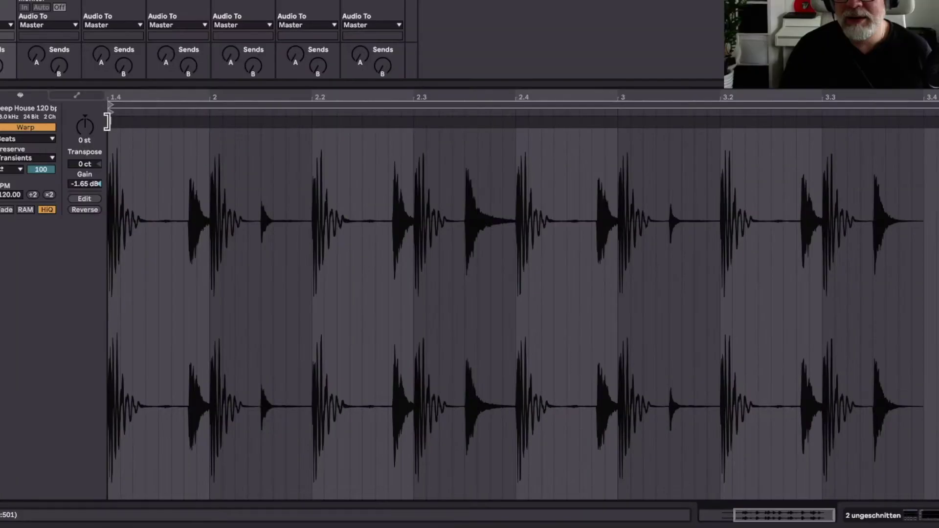
right_click(297, 40)
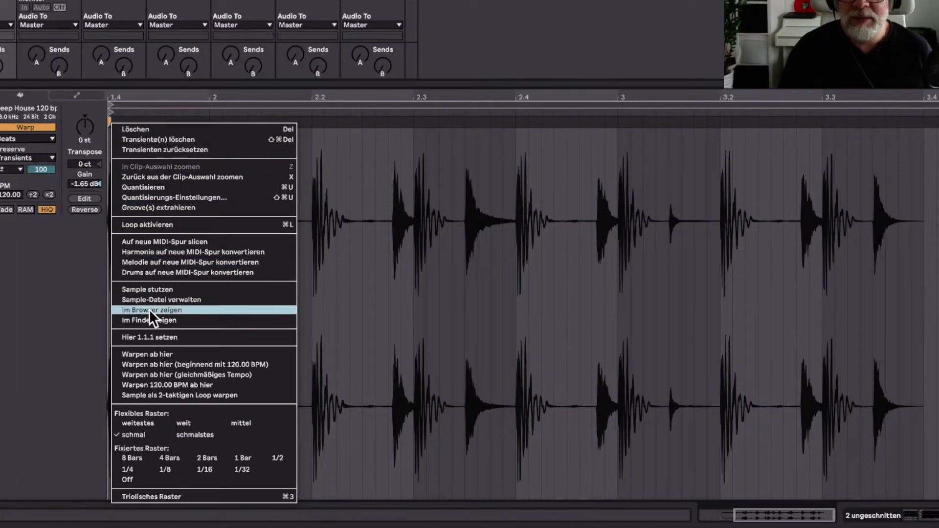
click(158, 338)
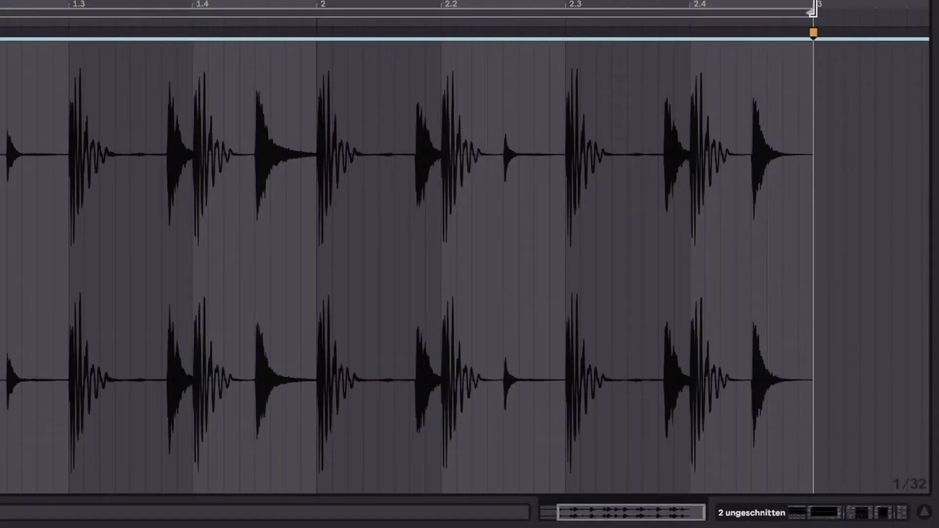
Set the end of the Stille clip to 3.1.1 and play the clip to check its alignment
scroll(280, 82, right, 1)
drag(921, 19, 797, 17)
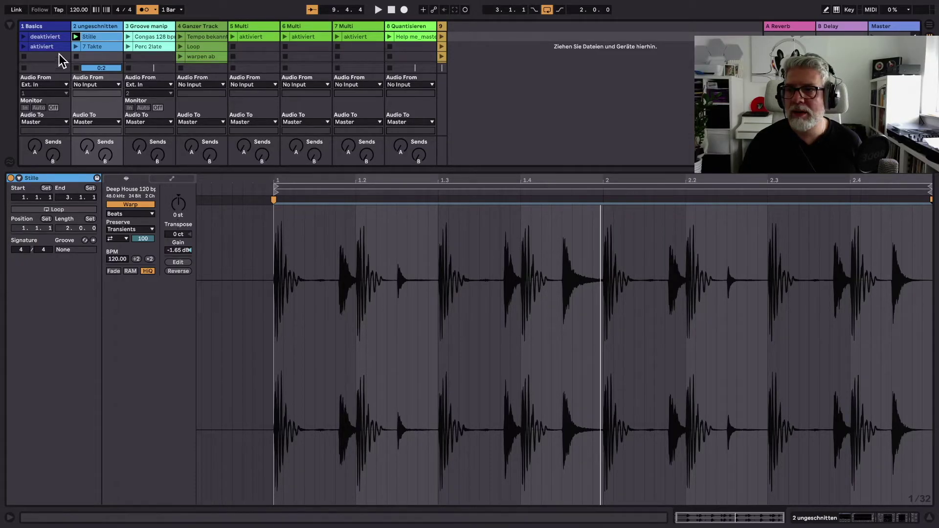
click(76, 37)
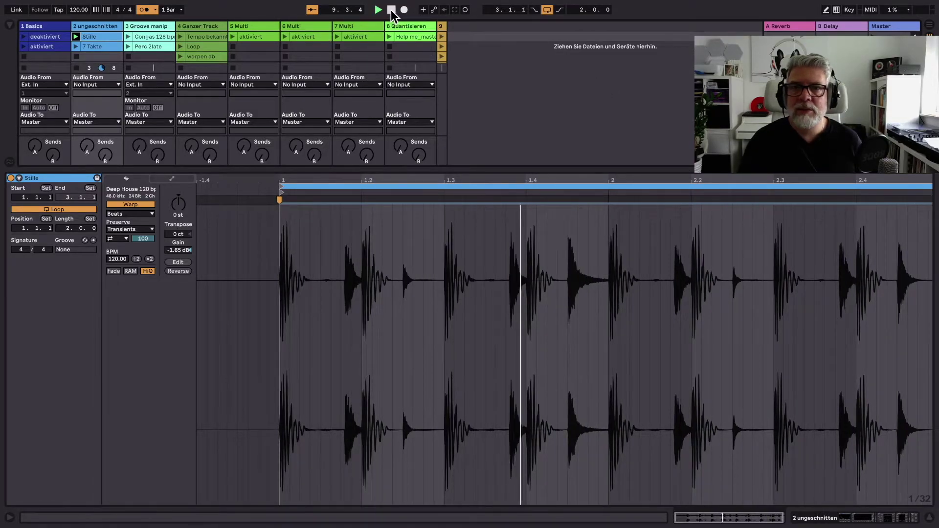
Open the 7 Takte clip, turn on warping and looping for it, and play it
click(95, 46)
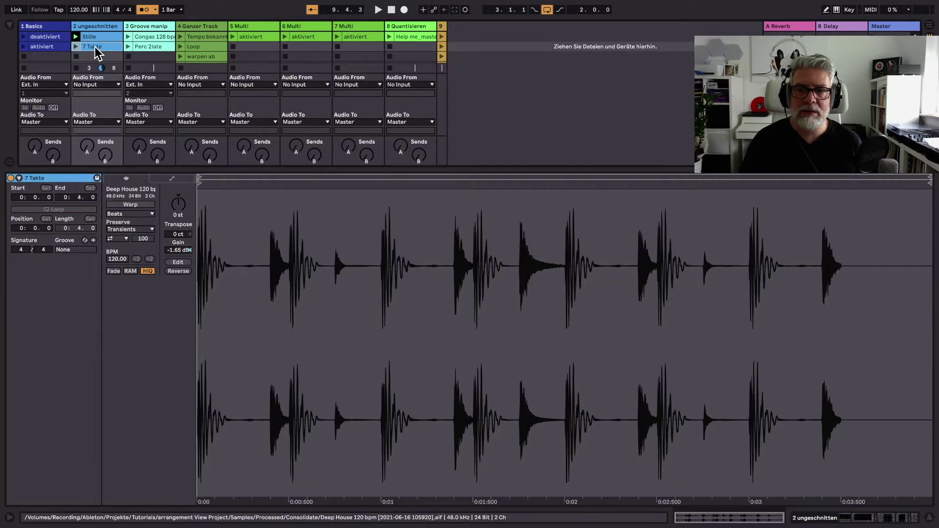
click(121, 204)
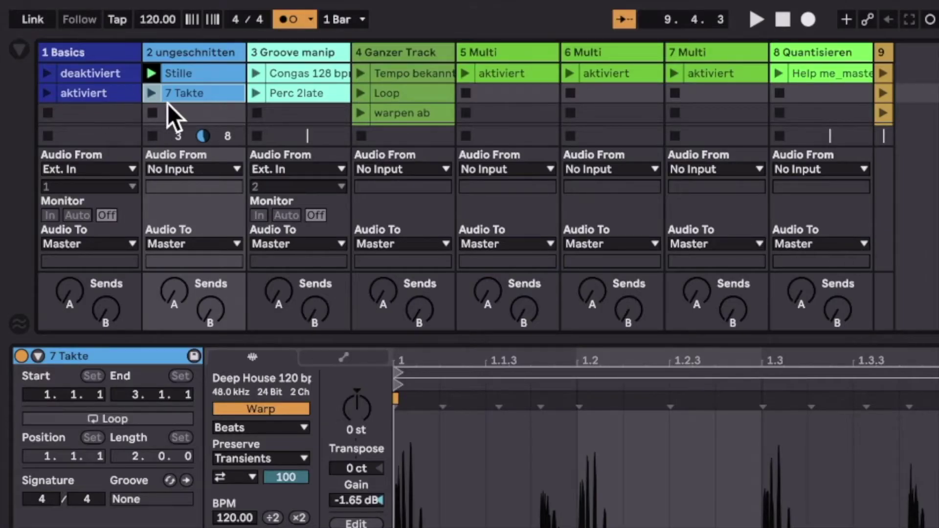
click(151, 93)
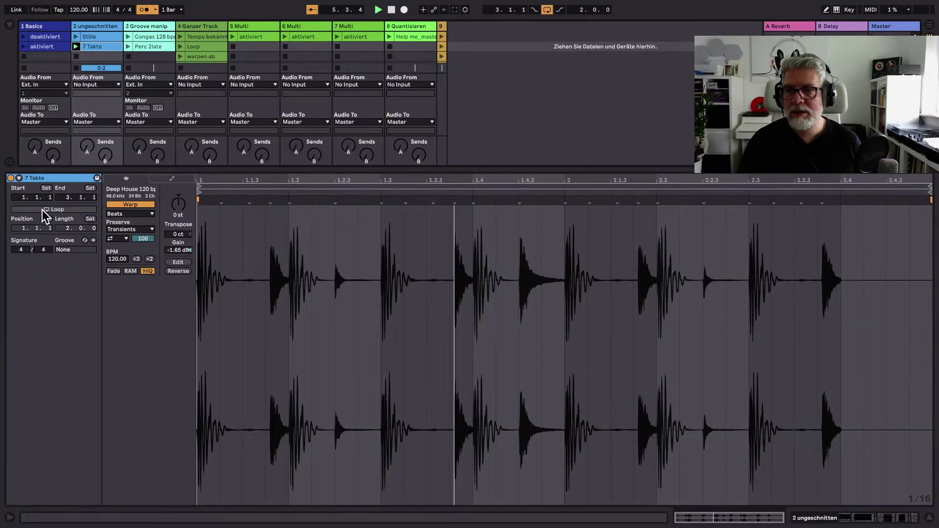
click(84, 420)
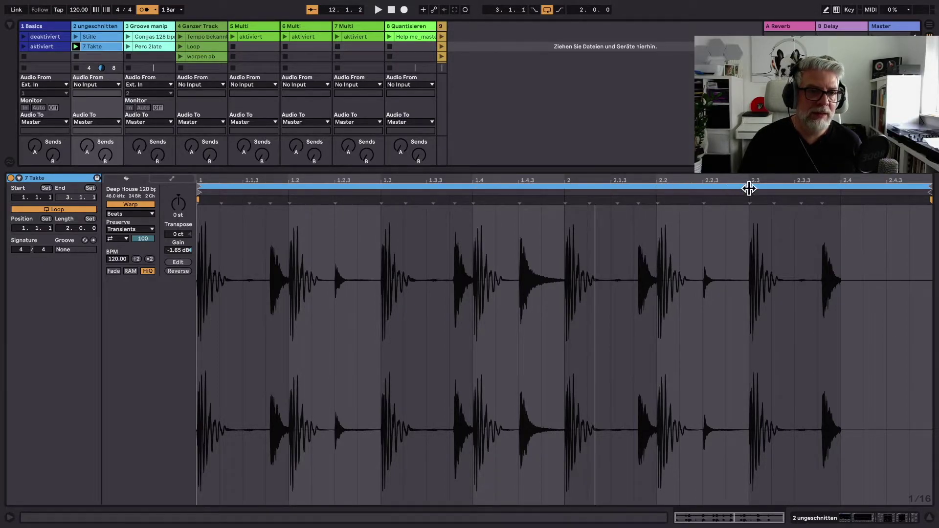
Add a warp marker at 2.4 in the 7 Takte clip and shorten its clip and loop end to 2.4.1
click(841, 201)
double_click(841, 200)
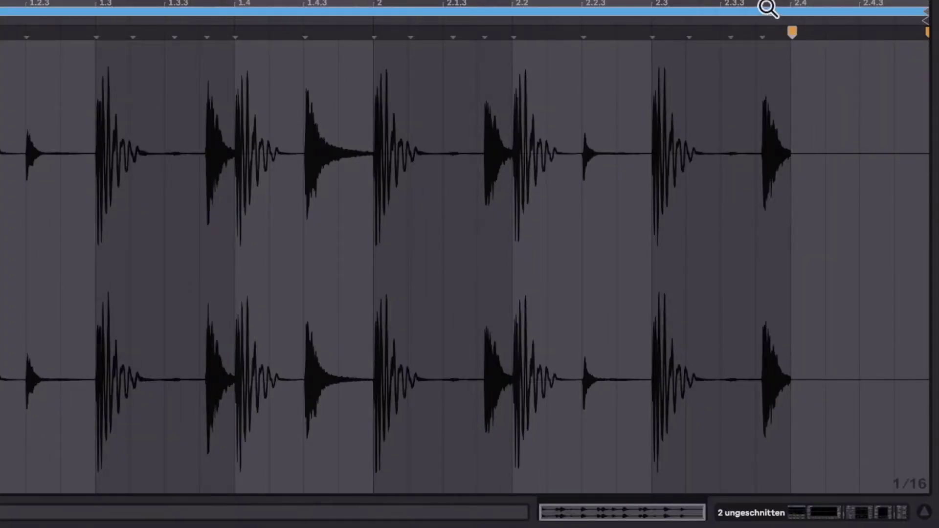
drag(827, 185, 827, 230)
scroll(562, 352, right, 2)
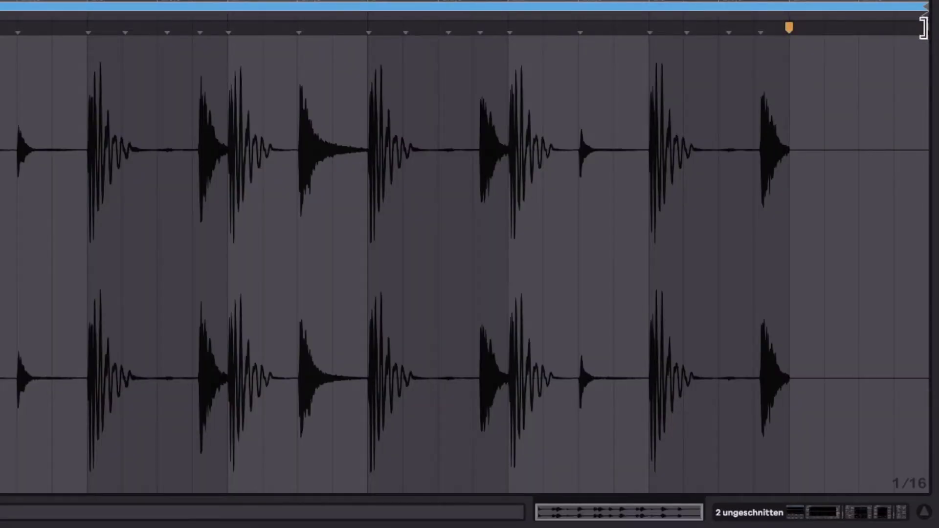
drag(921, 18, 791, 12)
drag(925, 7, 789, 10)
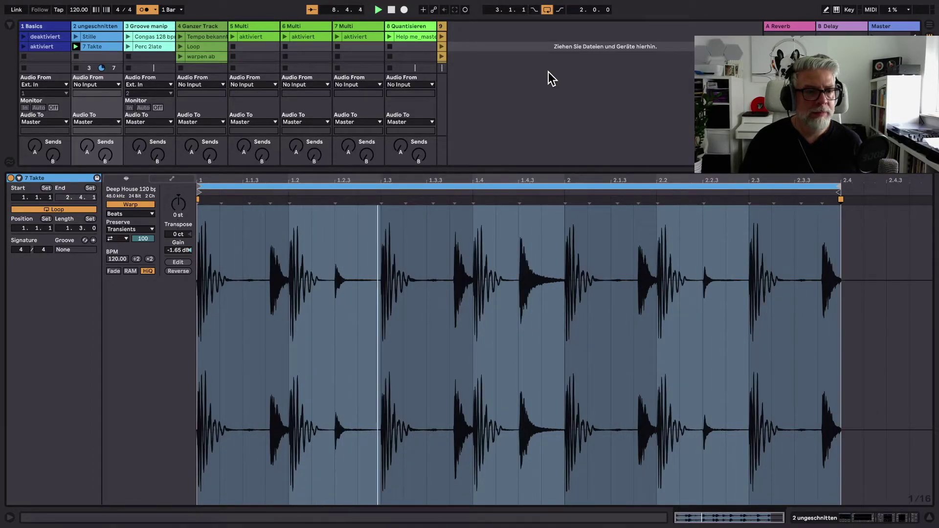
click(391, 9)
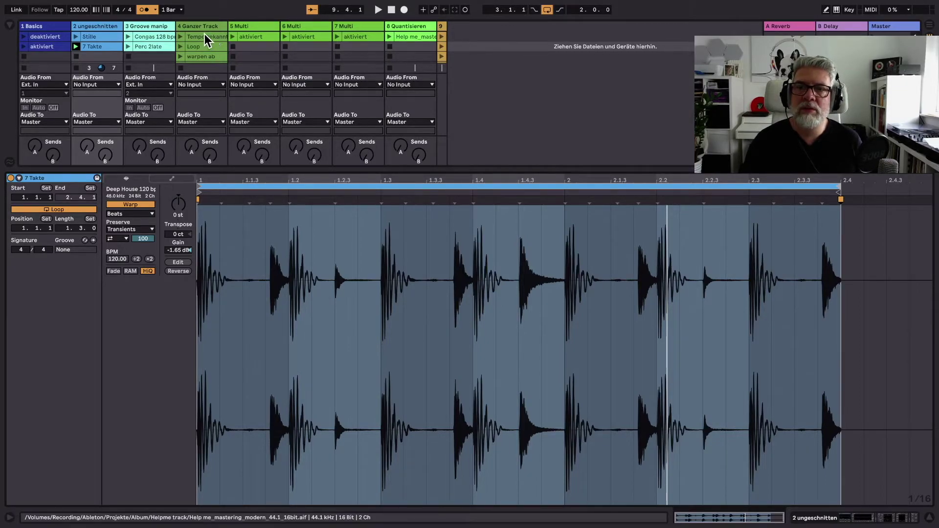
Launch the Congas 128 bpm clip, stop the ungeschnitten track, and launch the aktiviert clip on the Basics track
click(146, 36)
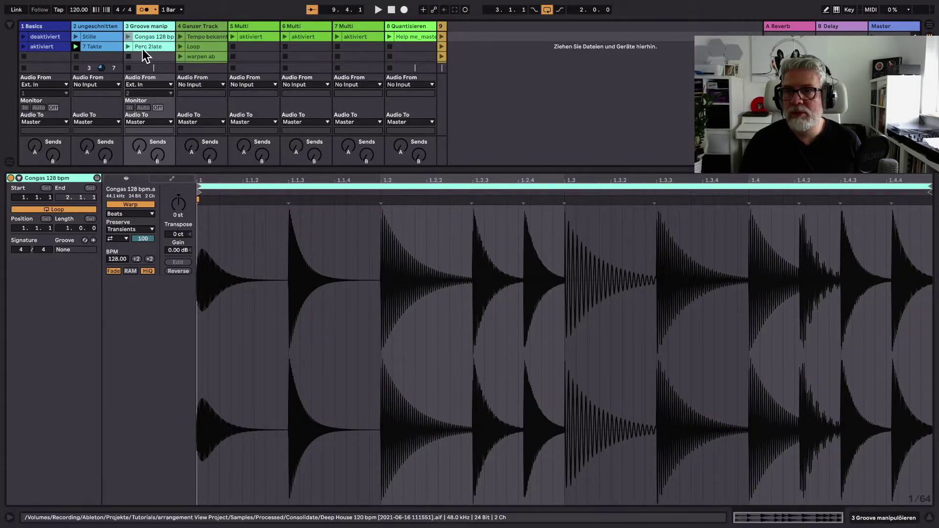
click(128, 37)
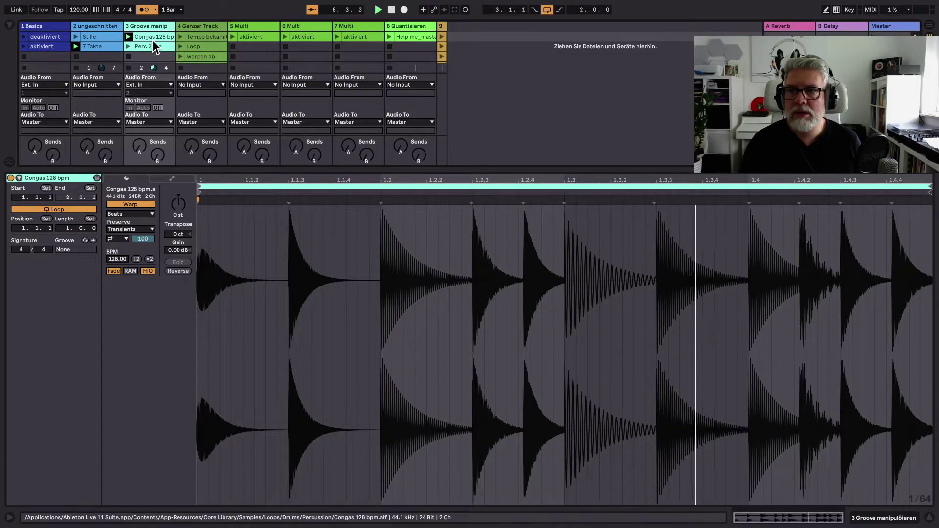
click(76, 56)
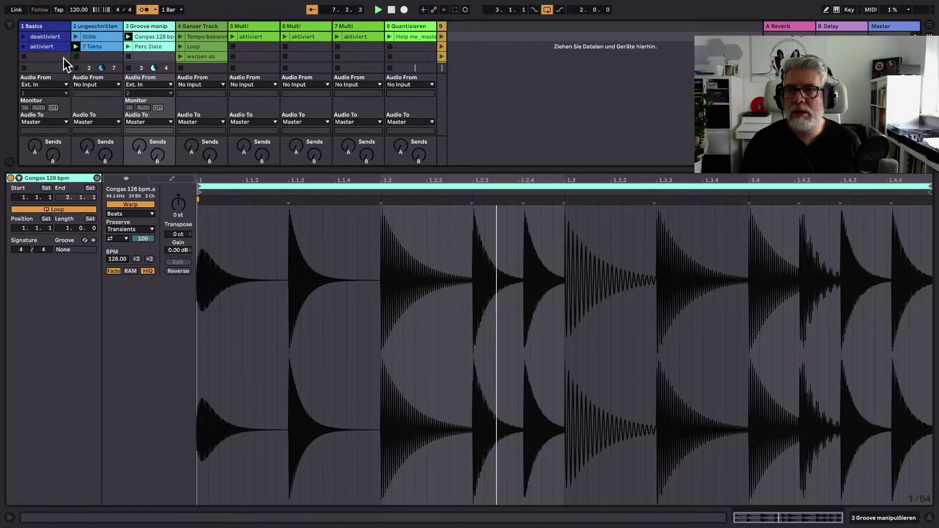
click(23, 46)
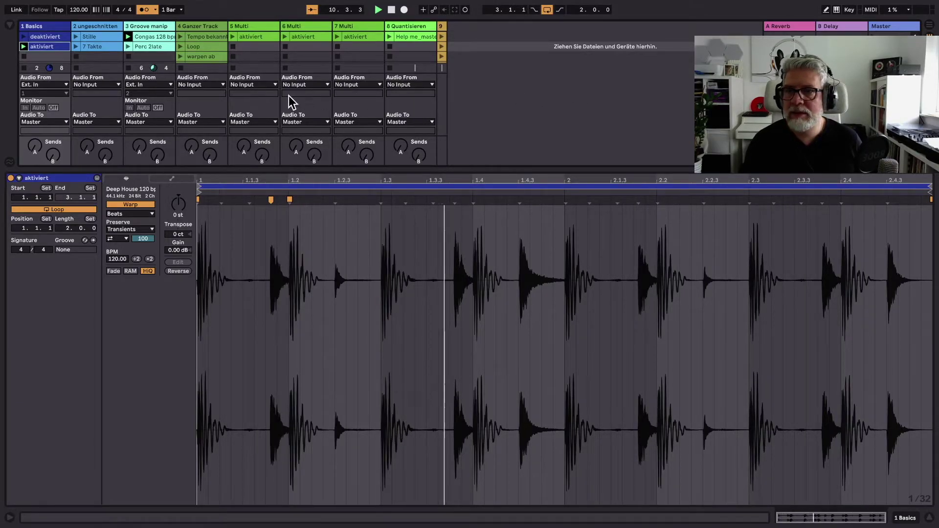
Select the audio of the Congas 128 bpm clip after its first hit and insert warp markers on the selected transients
click(159, 37)
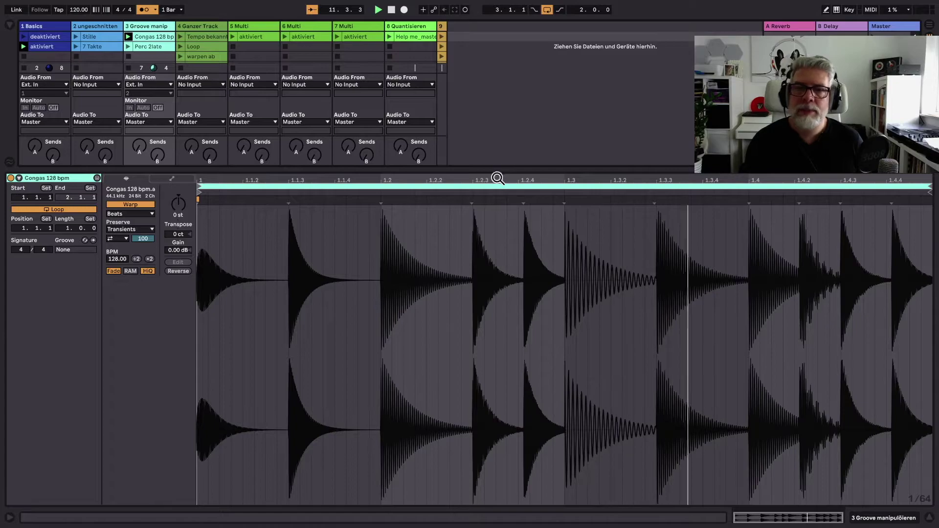
drag(912, 220, 271, 248)
right_click(335, 260)
click(431, 297)
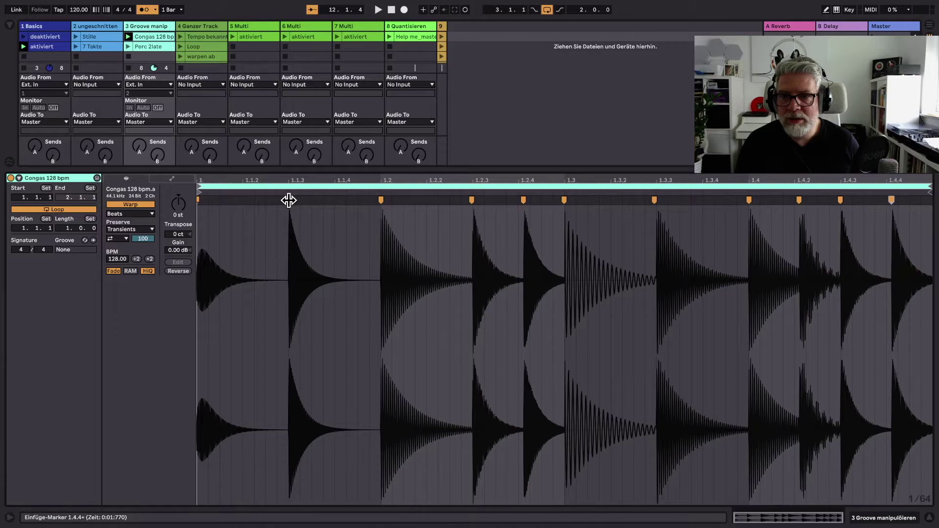
Move Congas warp markers from 1.1.3 to 1.1.2, 1.2 to 1.2.2, 1.3 to 1.3.2 and 1.3.3 to 1.3.4, and play the changed groove
drag(288, 199, 243, 199)
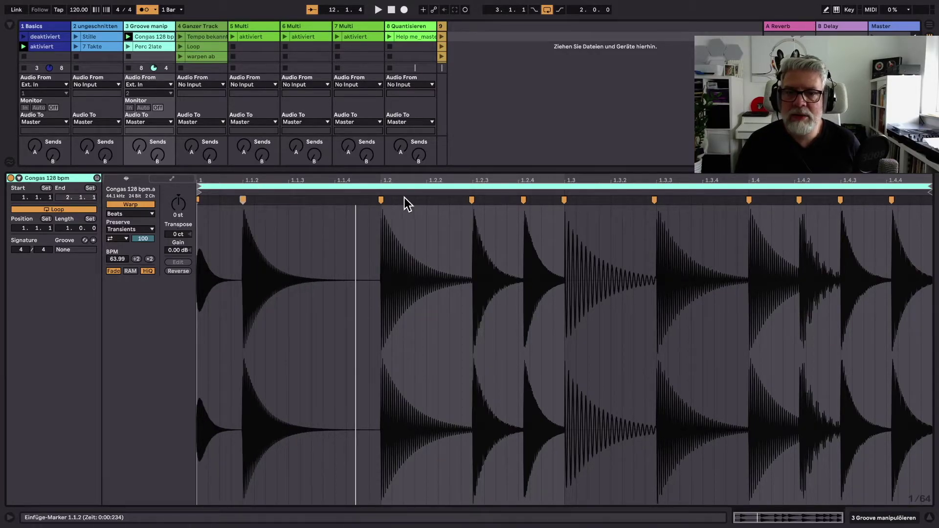
drag(382, 199, 427, 200)
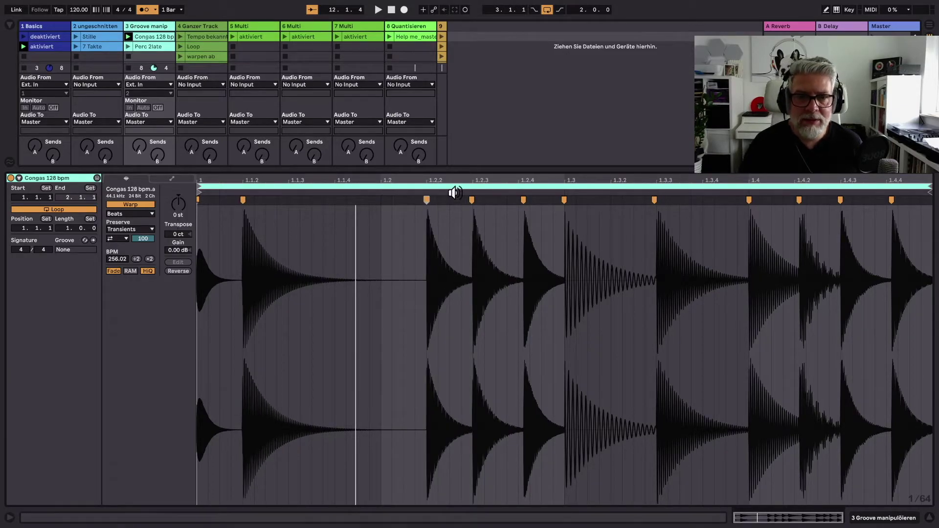
drag(563, 200, 703, 200)
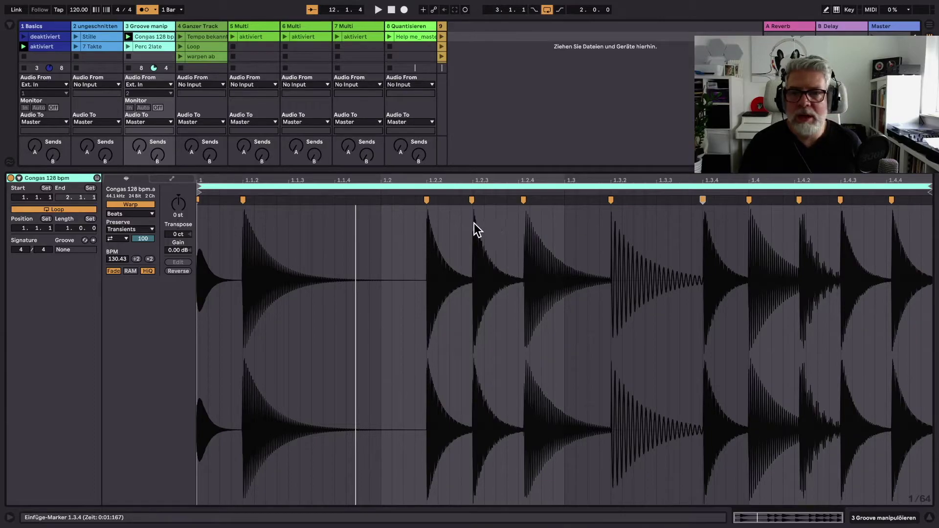
click(127, 36)
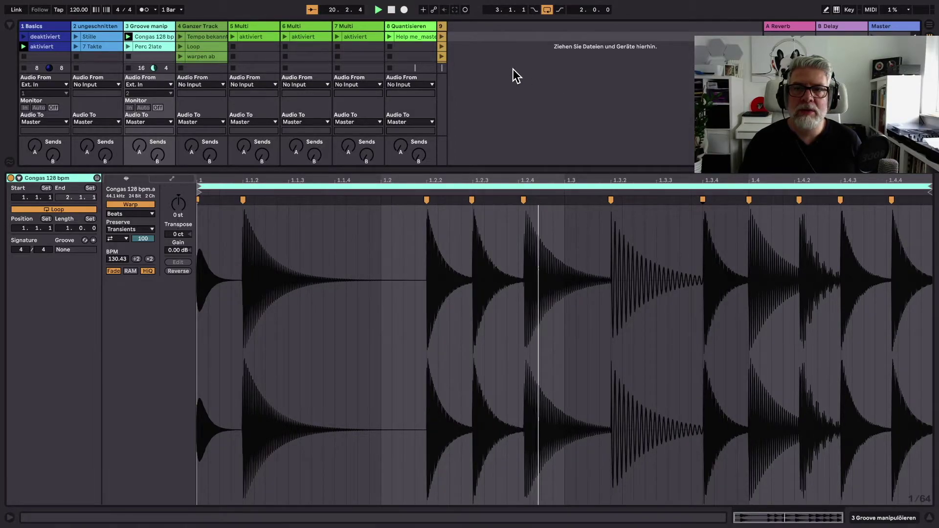
click(391, 10)
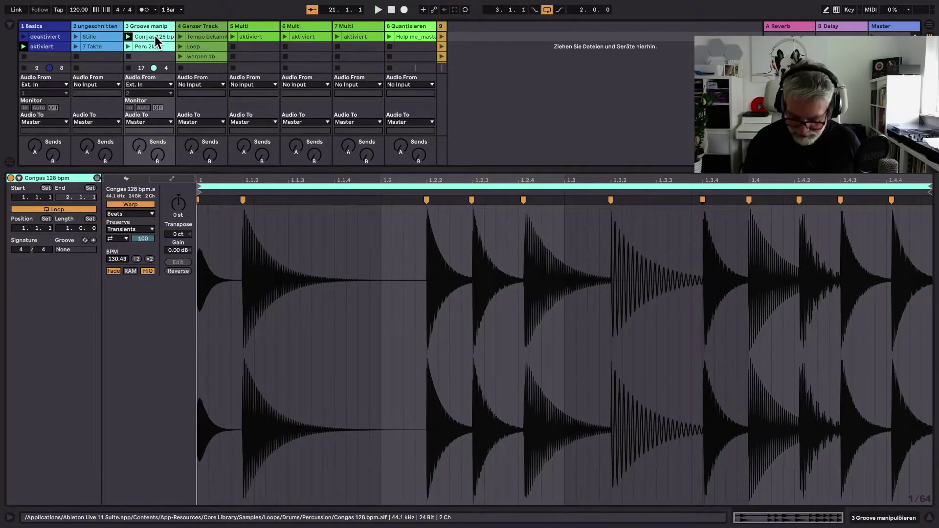
Undo the warp marker moves and the marker insertion in the Congas 128 bpm clip
key(super+z)
key(super+z)
key(super+z)
key(super+z)
key(super+z)
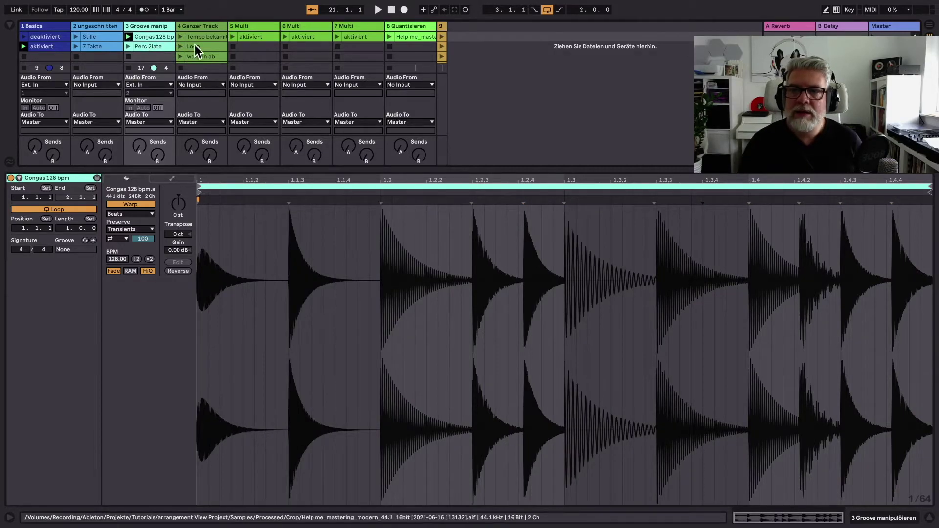
Open the Perc 2late clip, turn on its loop, and play it together with the aktiviert clip
click(148, 46)
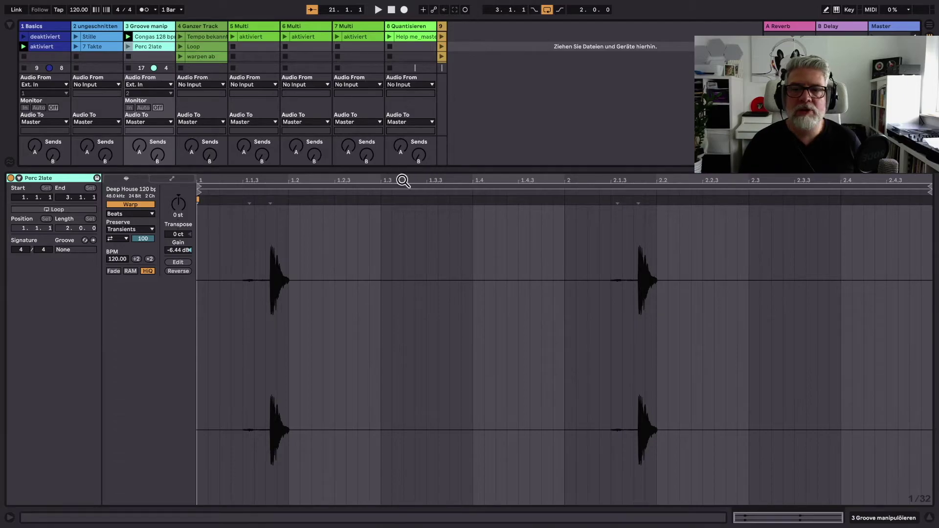
click(128, 46)
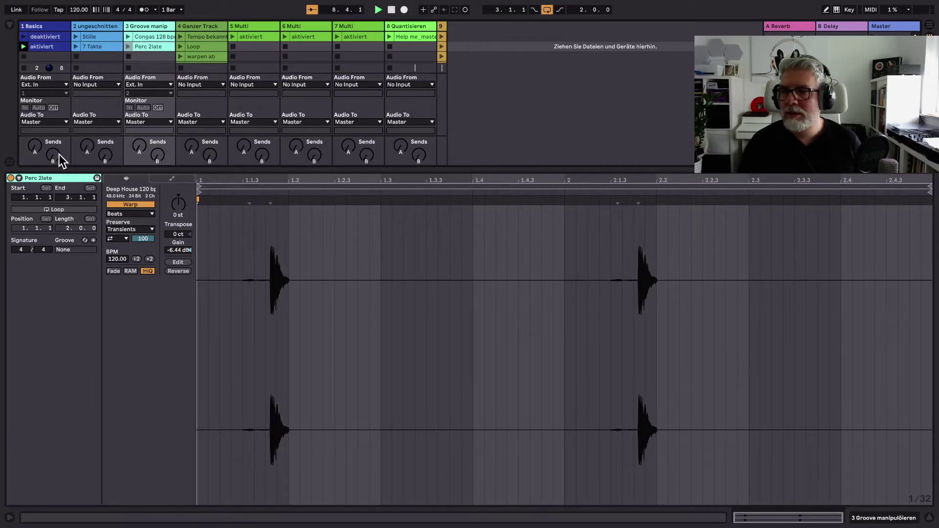
click(65, 211)
click(128, 46)
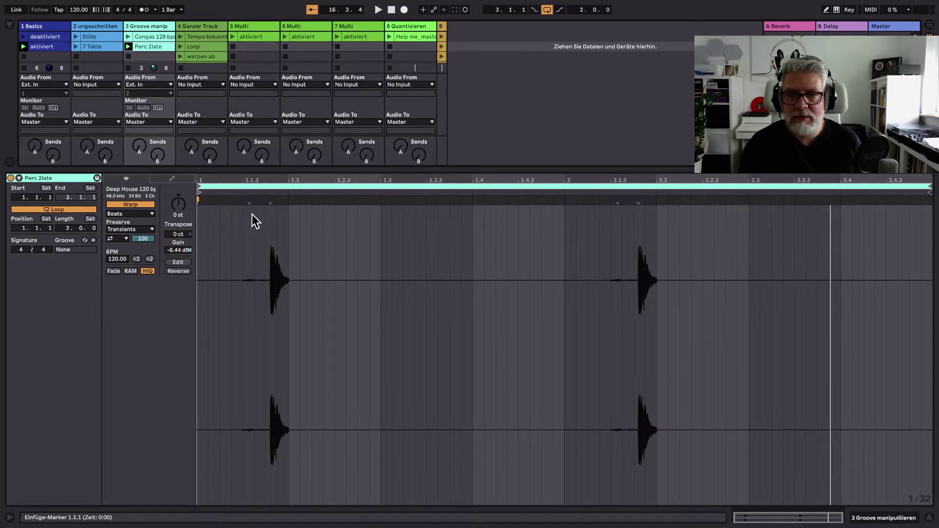
Add warp markers on both percussion hits in Perc 2late, move them to 1.2 and 2.2, and play the clip
double_click(272, 202)
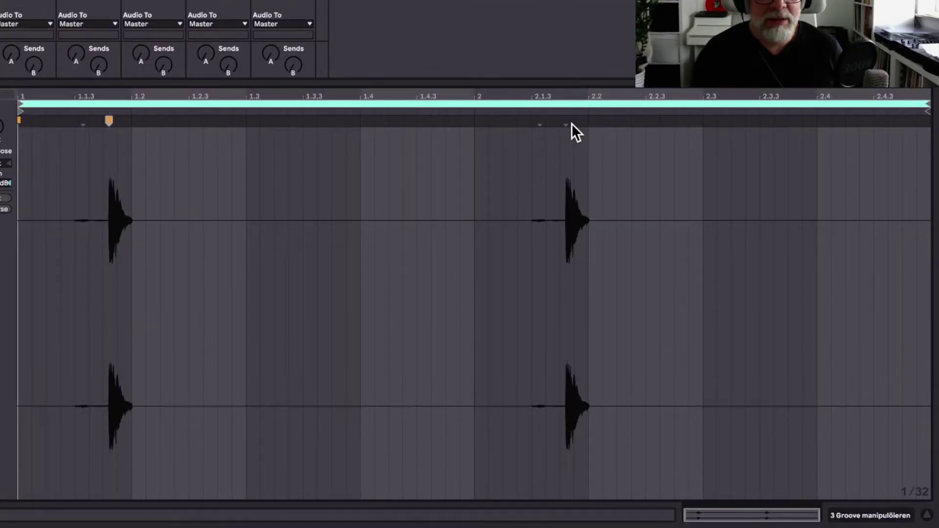
double_click(564, 121)
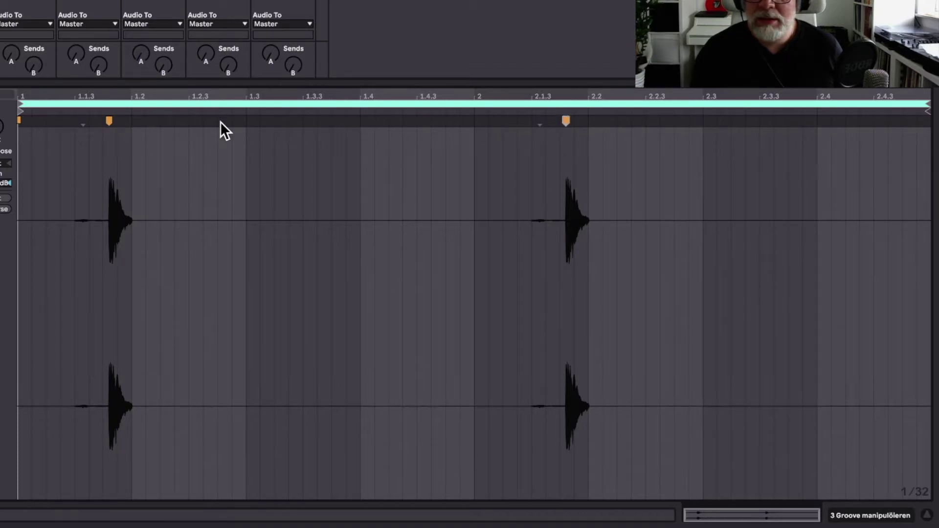
drag(110, 120, 130, 121)
drag(564, 121, 589, 122)
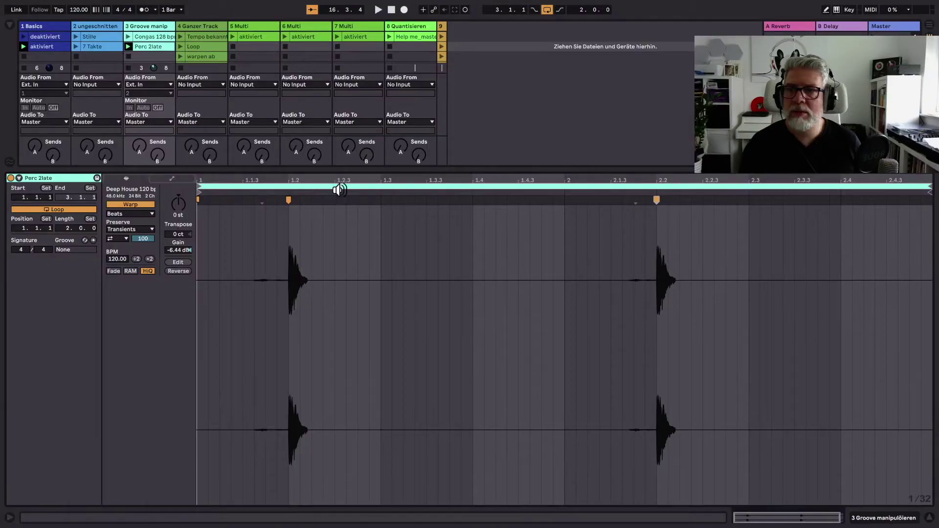
click(128, 47)
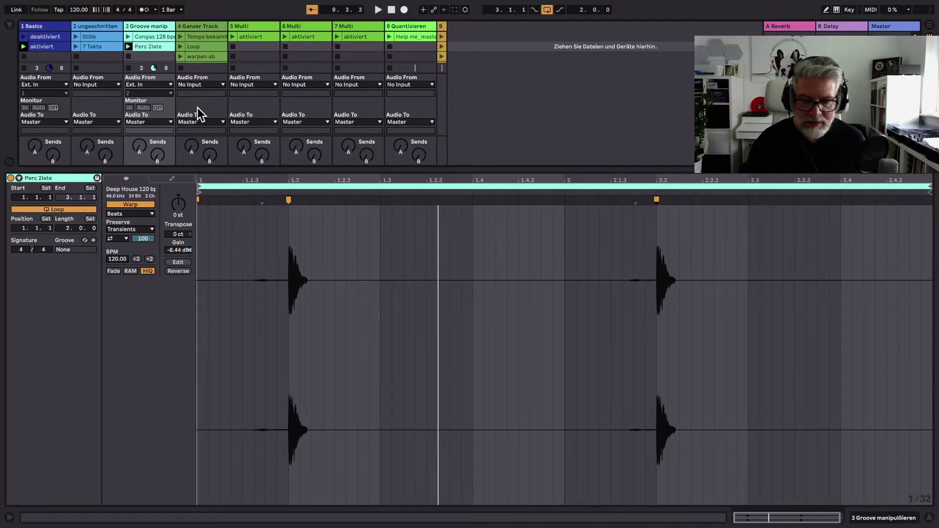
Open the Tempo bekannt clip and examine the Warp/Fades settings in the Record Warp Launch preferences
click(206, 37)
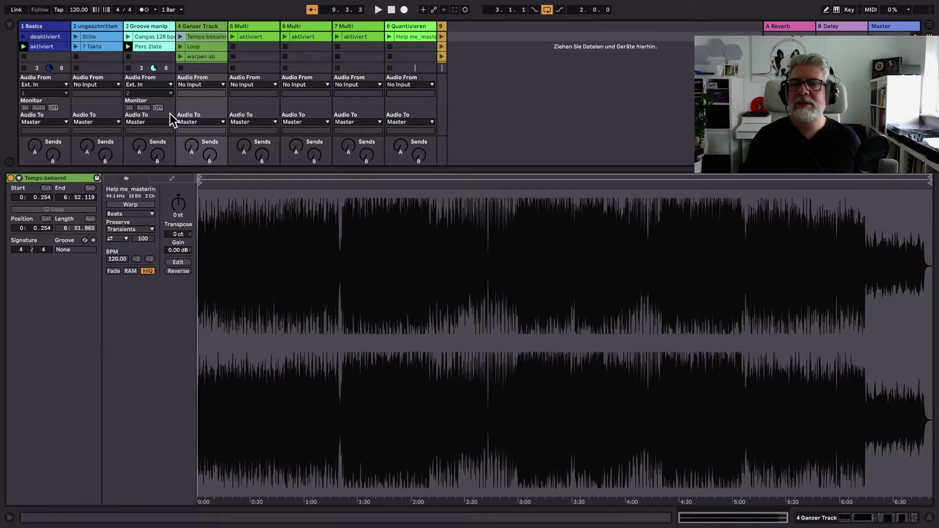
mouse_move(45, 6)
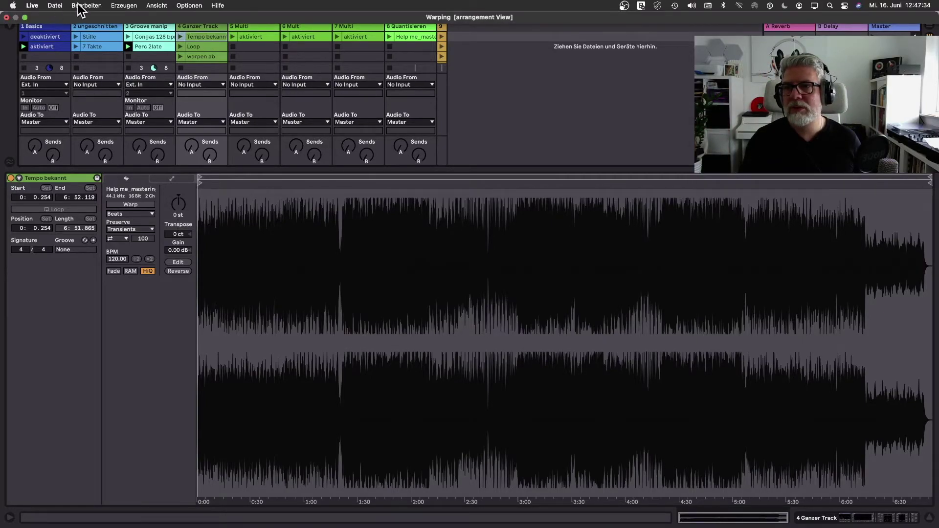
click(33, 6)
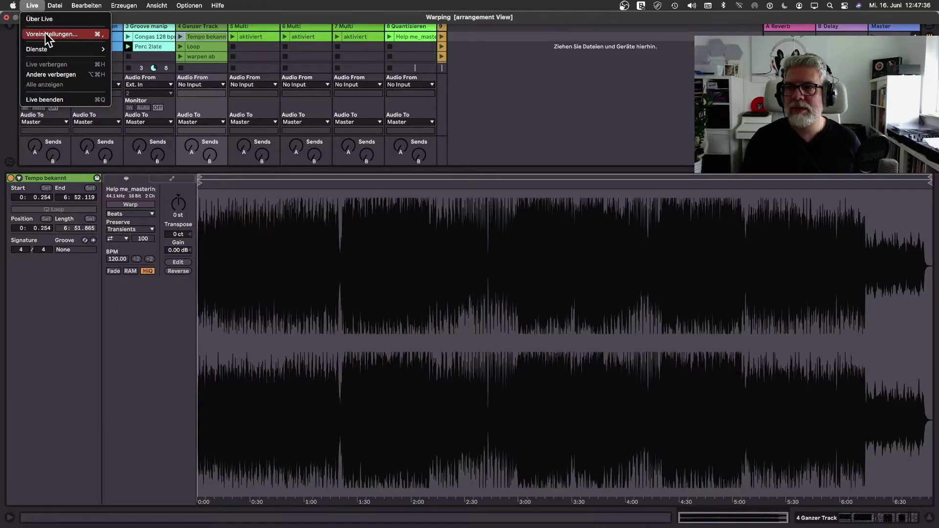
click(45, 33)
click(355, 243)
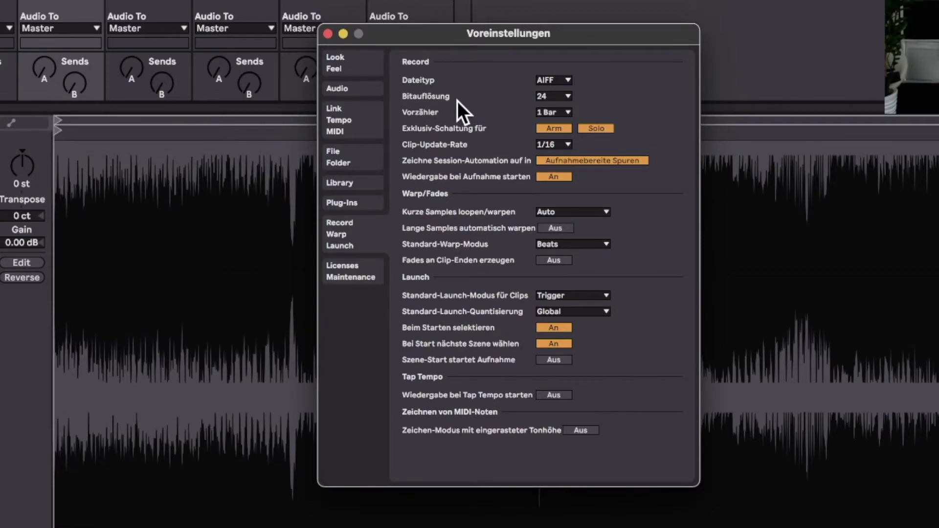
click(327, 34)
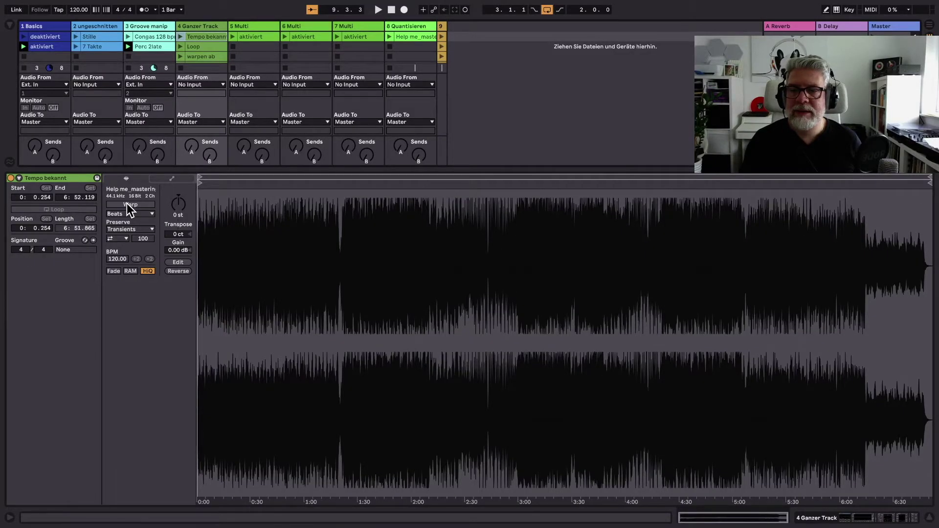
Turn on warping for the Tempo bekannt clip on the Ganzer Track track
click(129, 205)
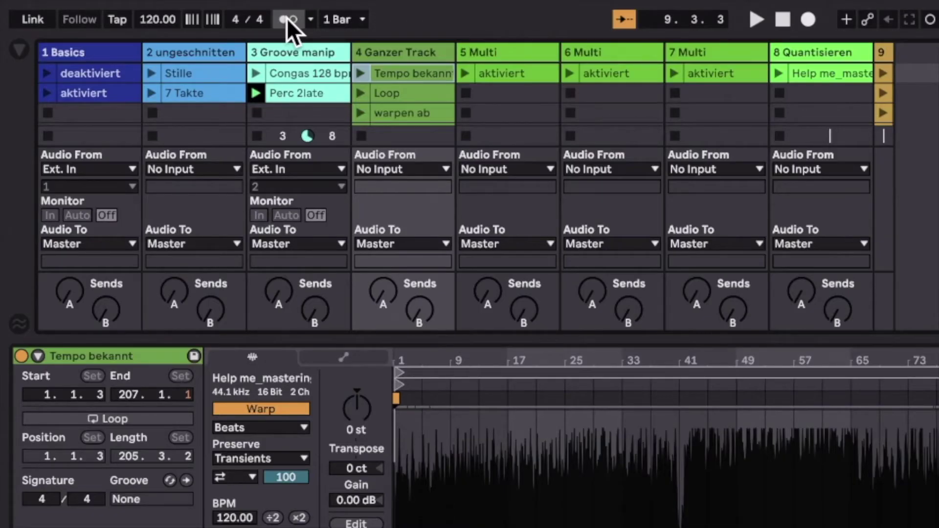
Play the Tempo bekannt clip with the metronome on, and set position 1.1.1 at its first transient
click(287, 18)
click(360, 73)
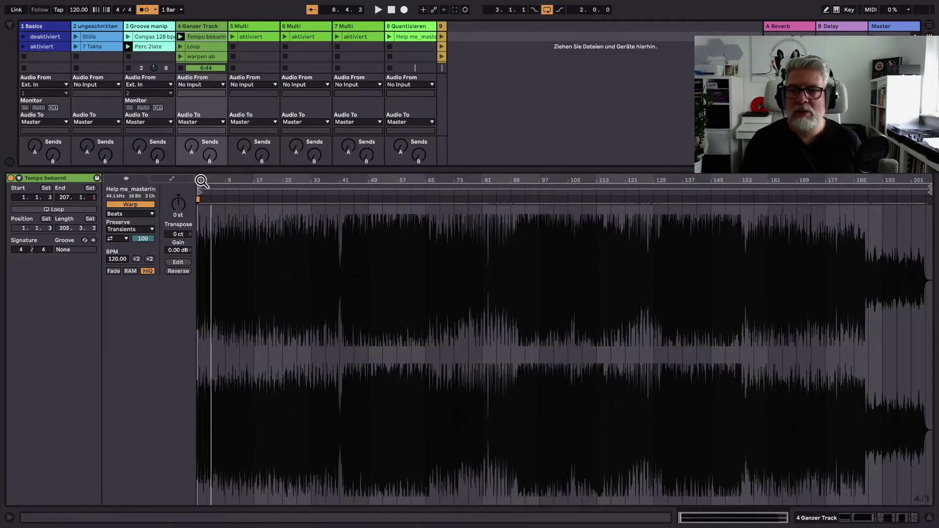
drag(203, 180, 204, 304)
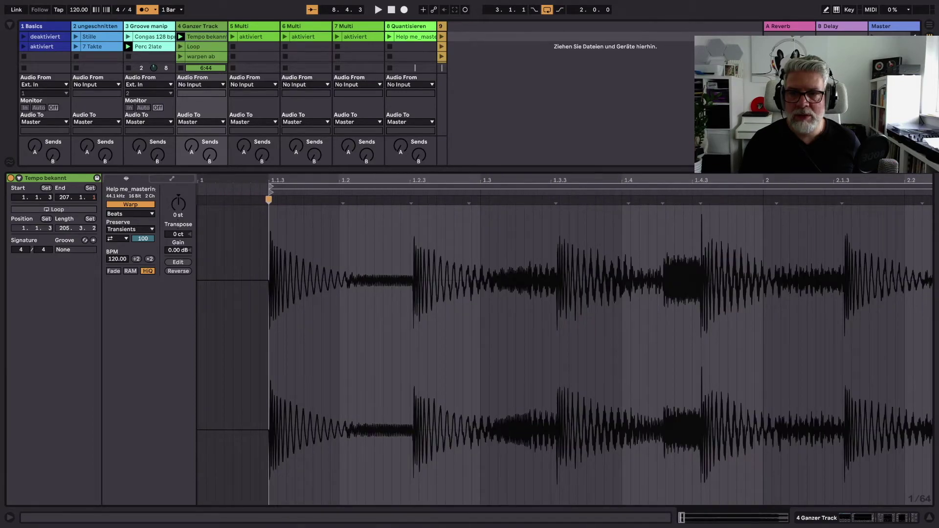
drag(197, 184, 197, 180)
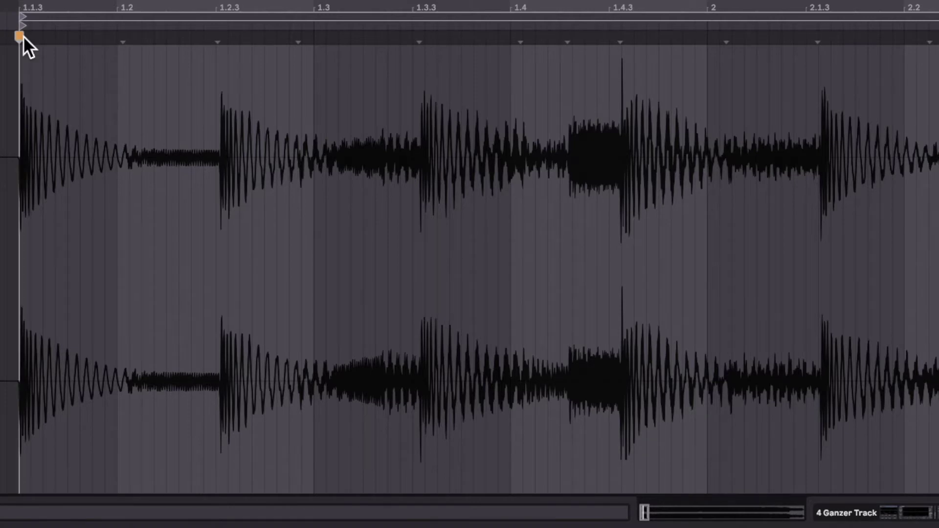
right_click(23, 38)
click(78, 297)
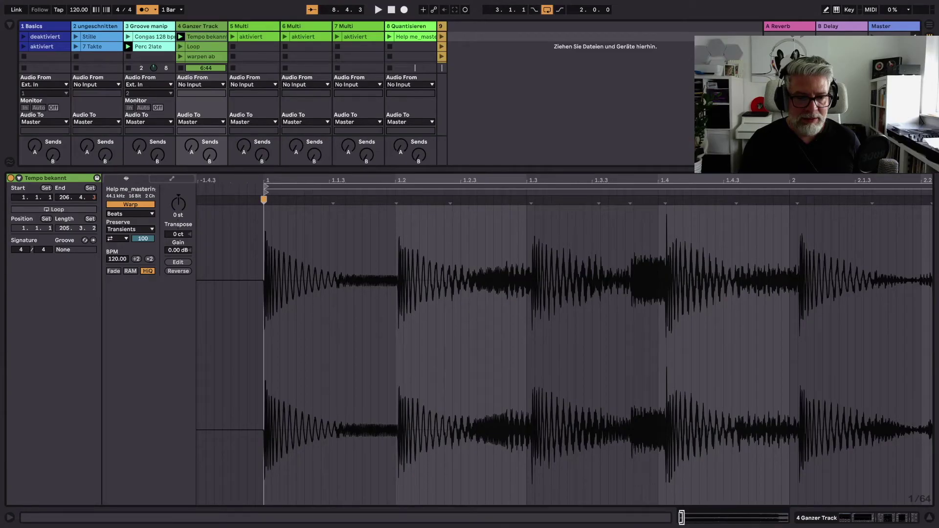
double_click(682, 517)
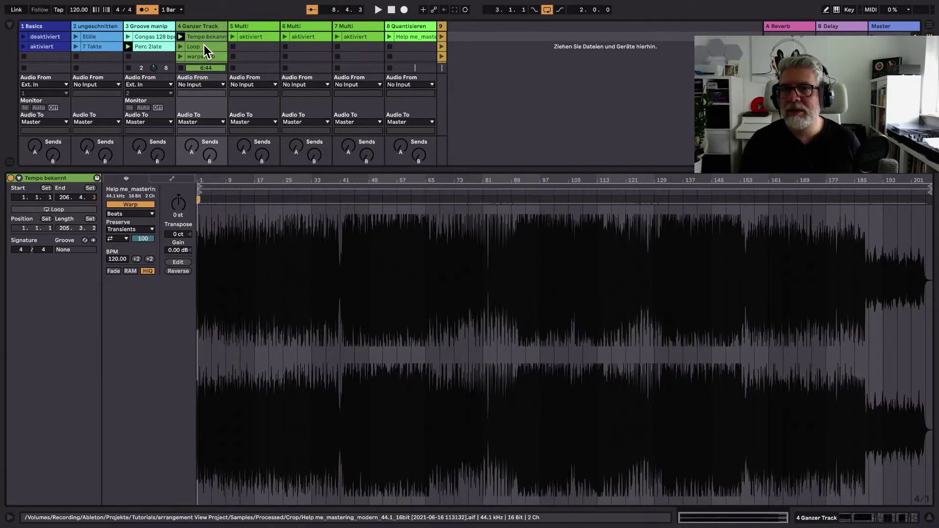
Set the Tempo bekannt clip's tempo to 118 BPM and play it against the metronome
click(180, 37)
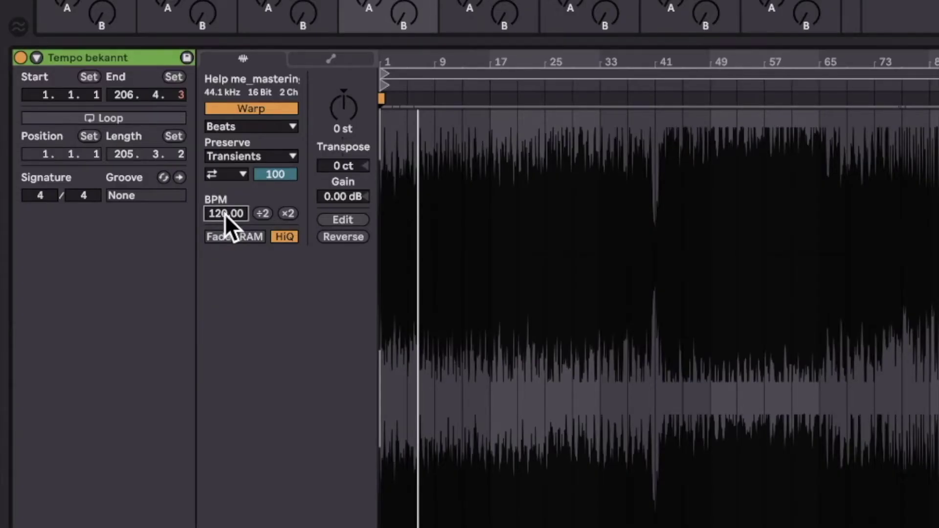
text(118)
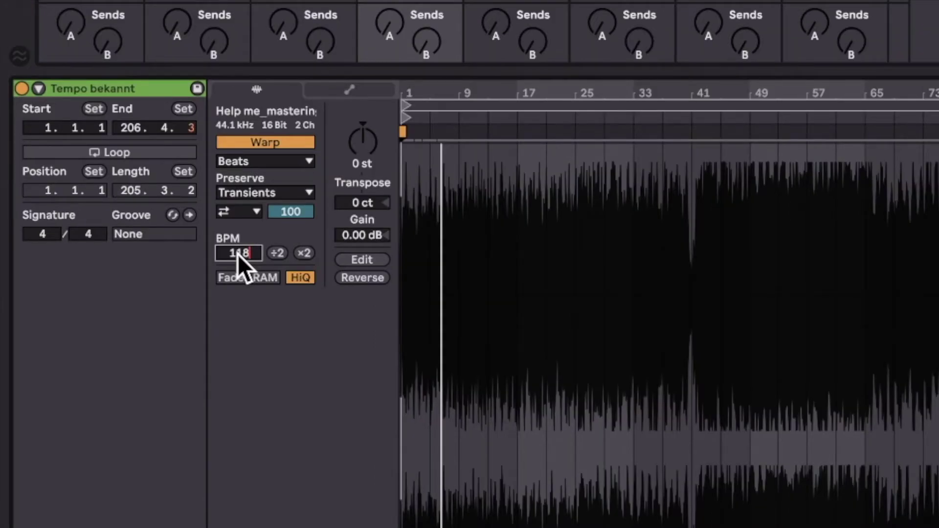
key(Return)
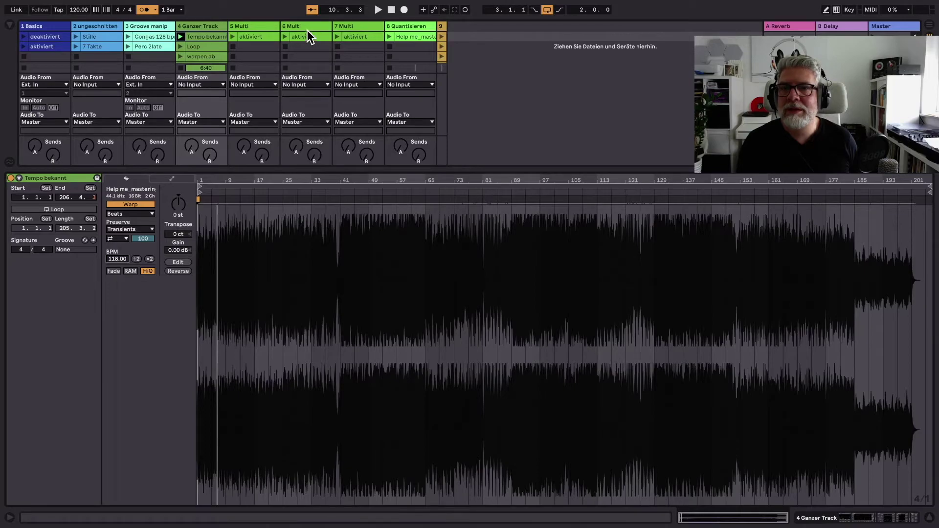
click(380, 10)
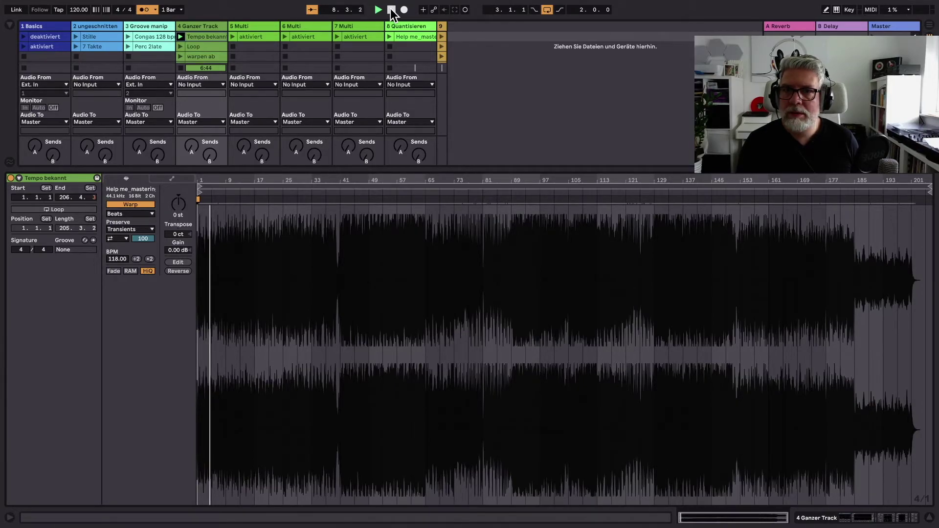
click(391, 10)
Open the Loop clip on the Ganzer Track track, turn on its warping, and view the warp commands for its start
click(201, 47)
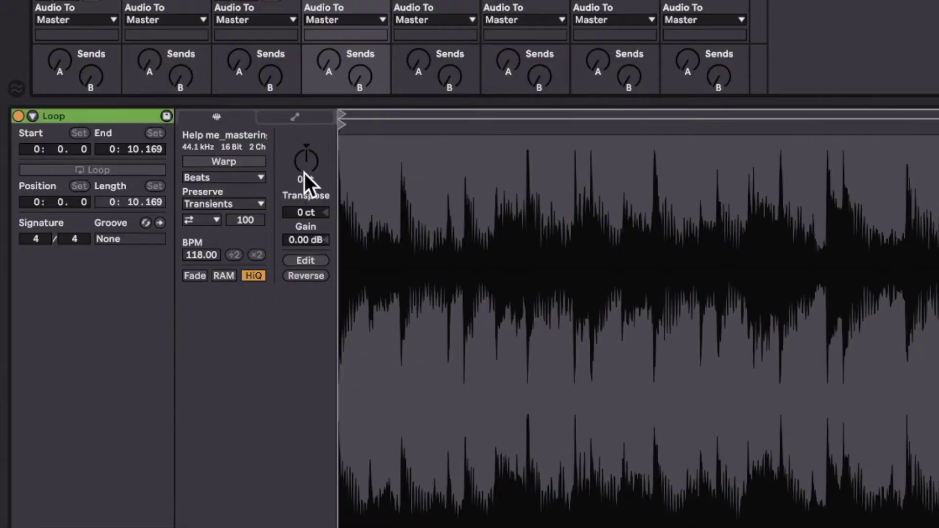
click(226, 162)
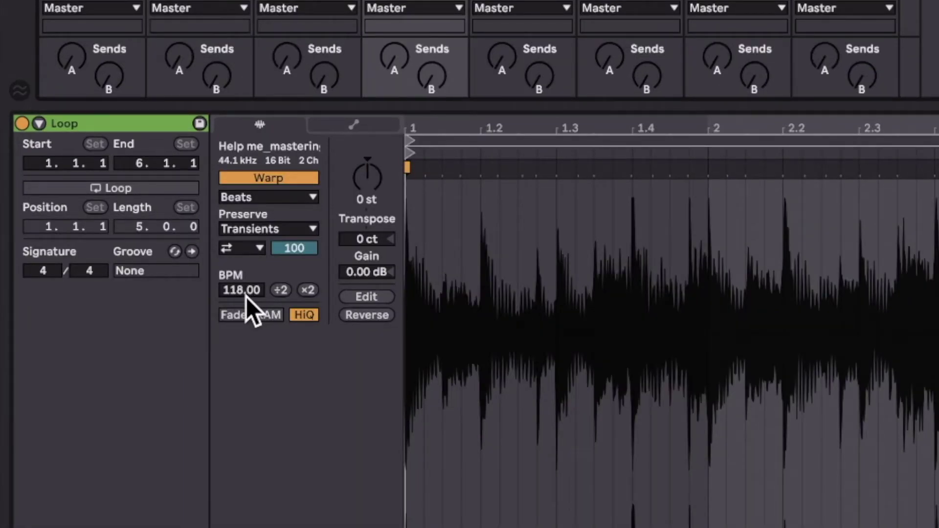
right_click(408, 152)
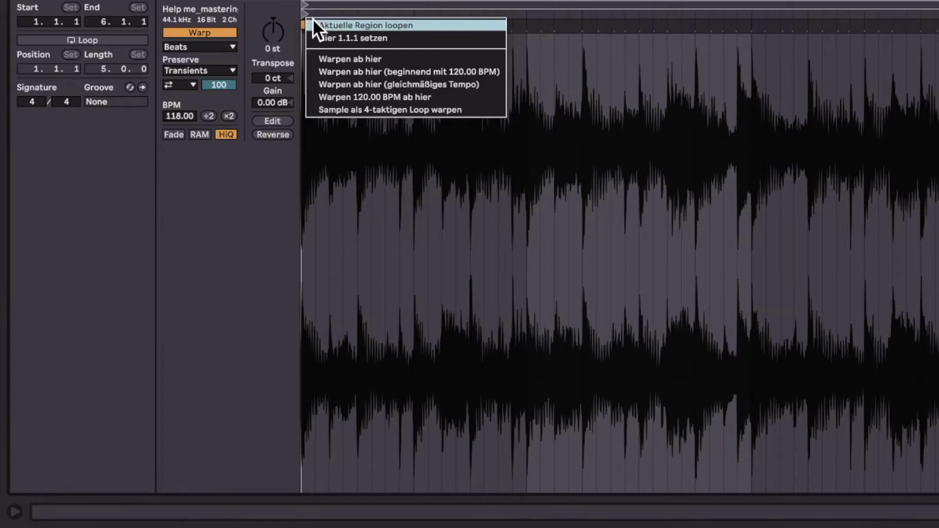
click(467, 112)
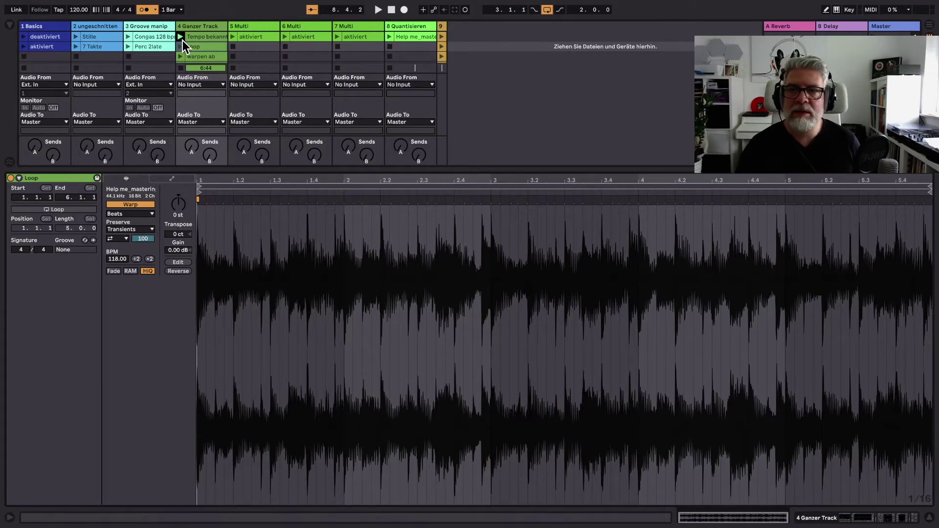
Play the Tempo bekannt and Loop clips one after the other, and turn on looping for the Loop clip
click(181, 37)
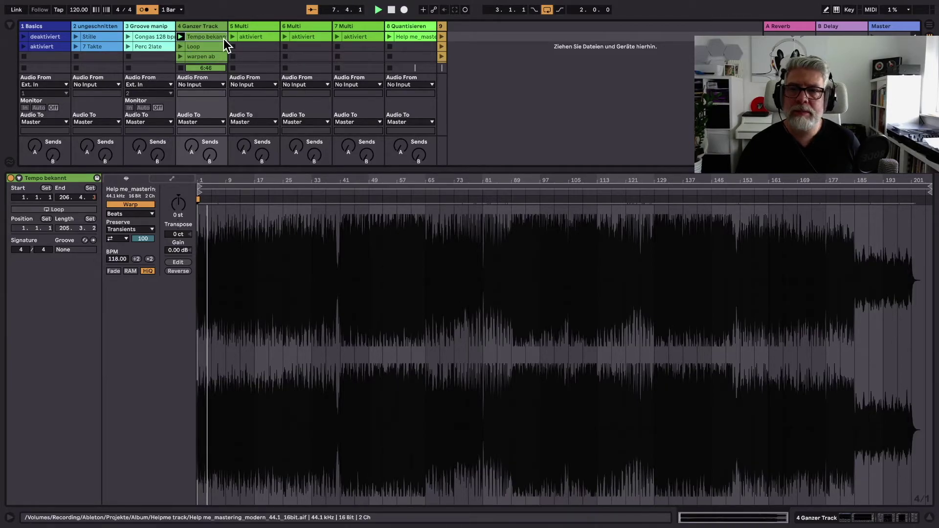
click(180, 47)
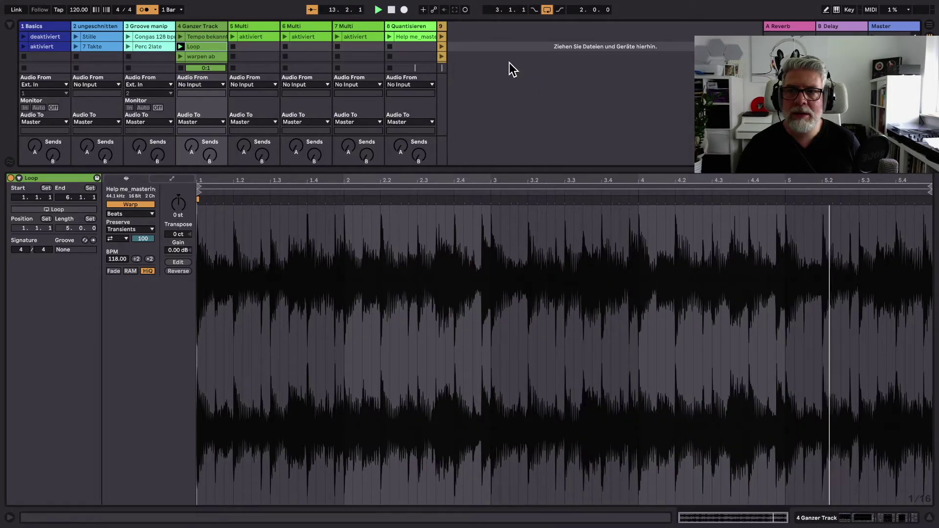
click(392, 10)
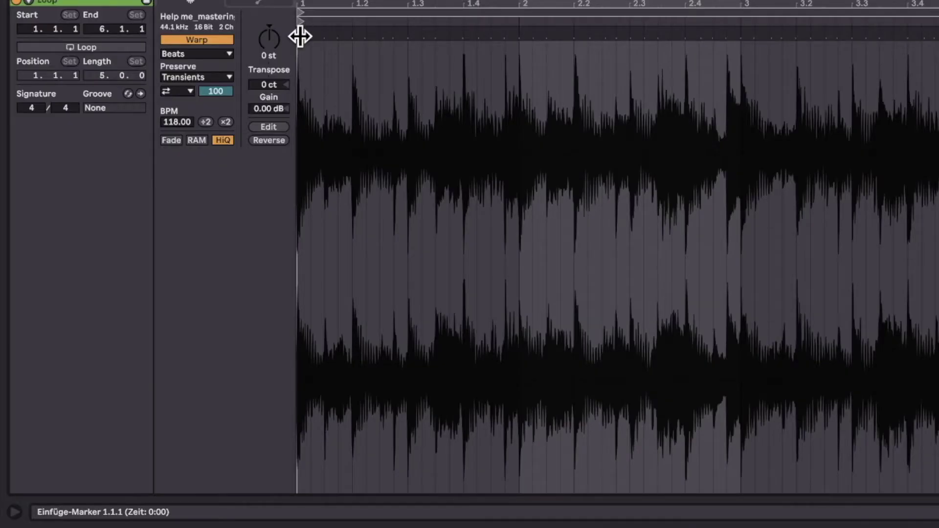
right_click(204, 199)
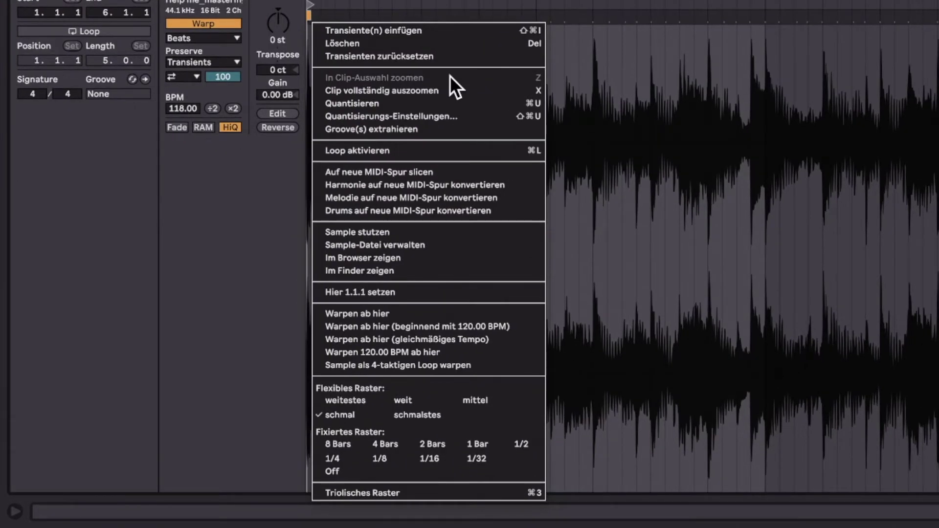
click(368, 150)
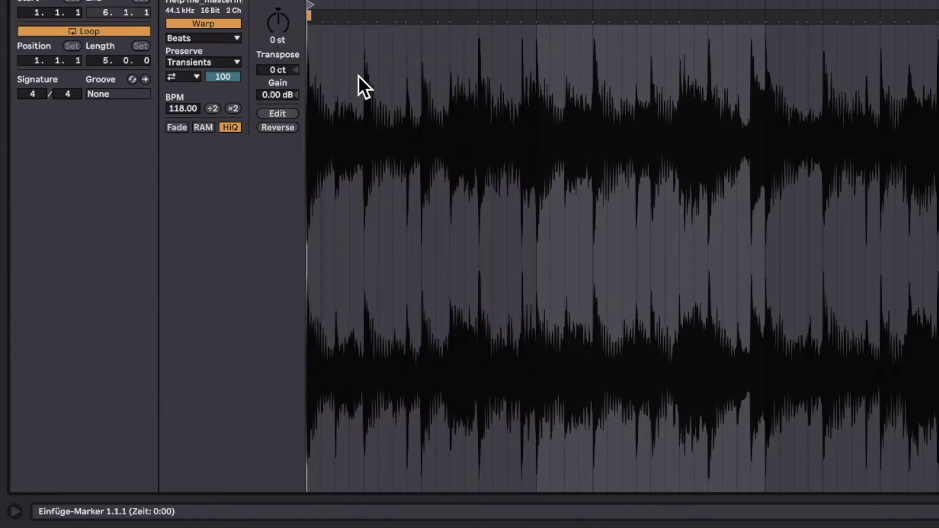
Try warping the Loop clip's sample as a 4-bar loop, and play it with the metronome off
right_click(308, 17)
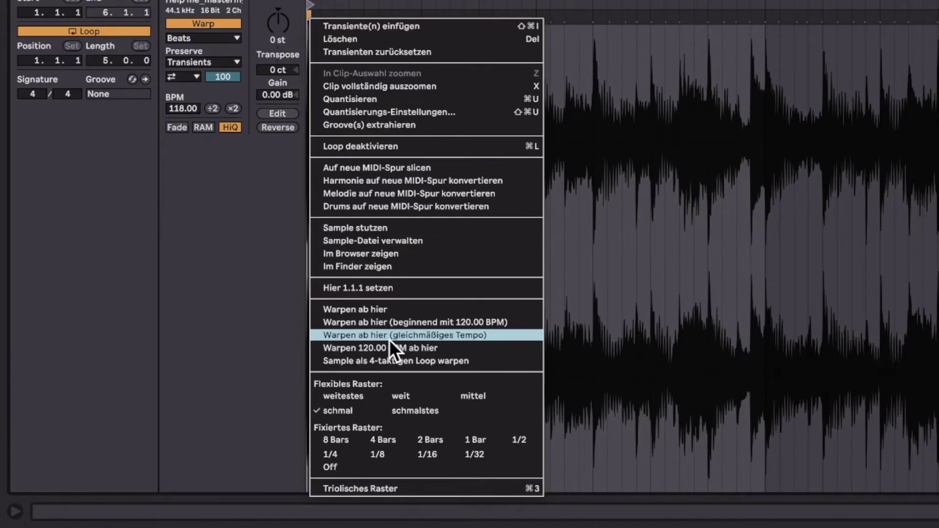
click(399, 361)
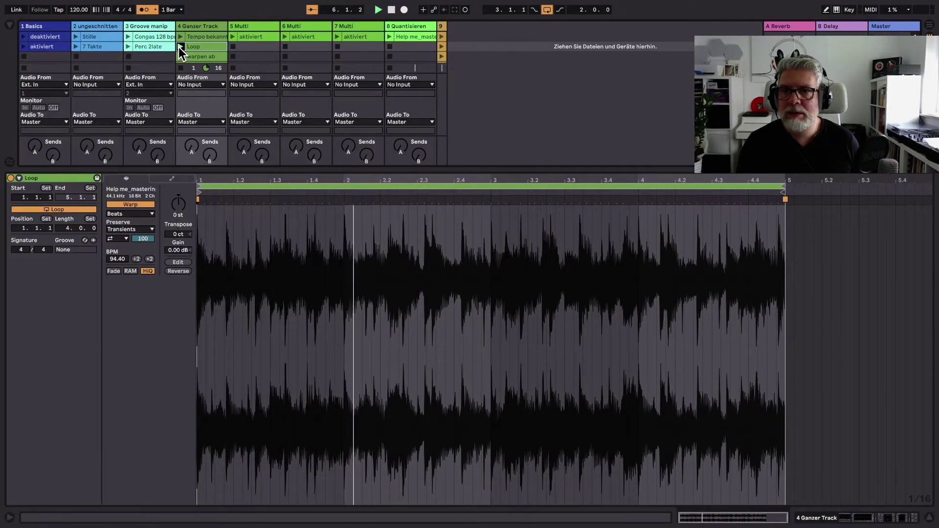
click(141, 9)
click(391, 10)
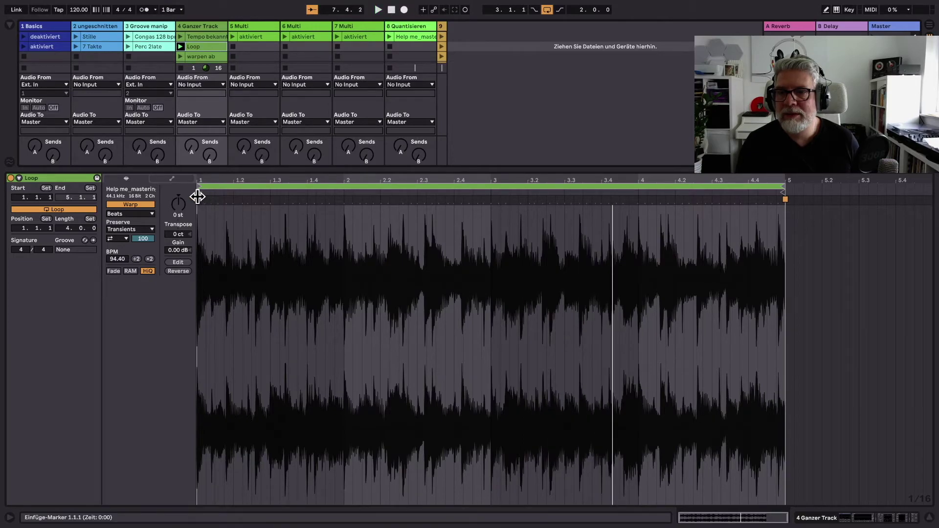
Undo the 4-bar loop warp of the Loop clip and play the clip
right_click(197, 200)
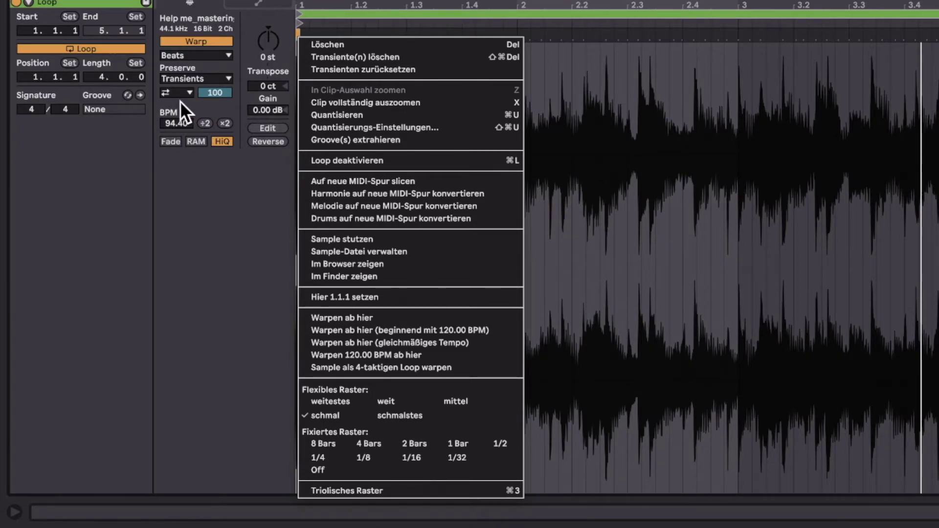
click(172, 151)
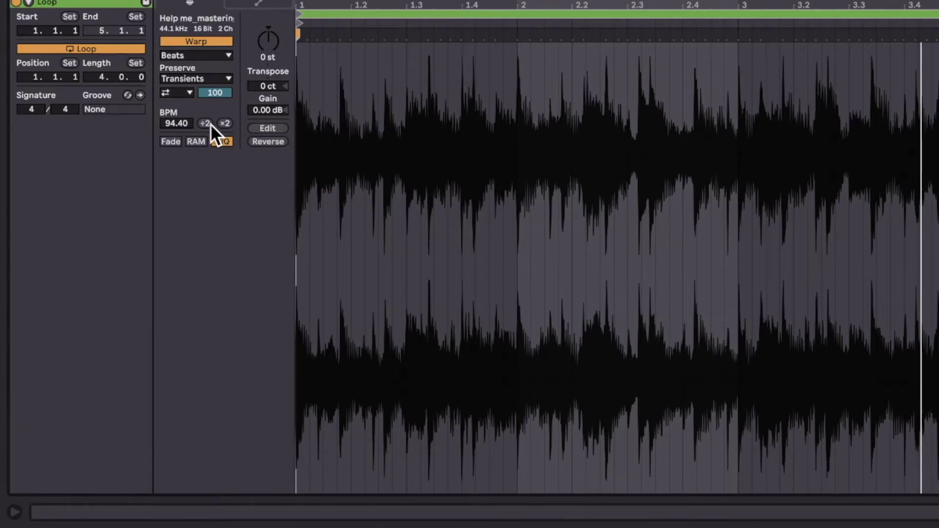
key(super+z)
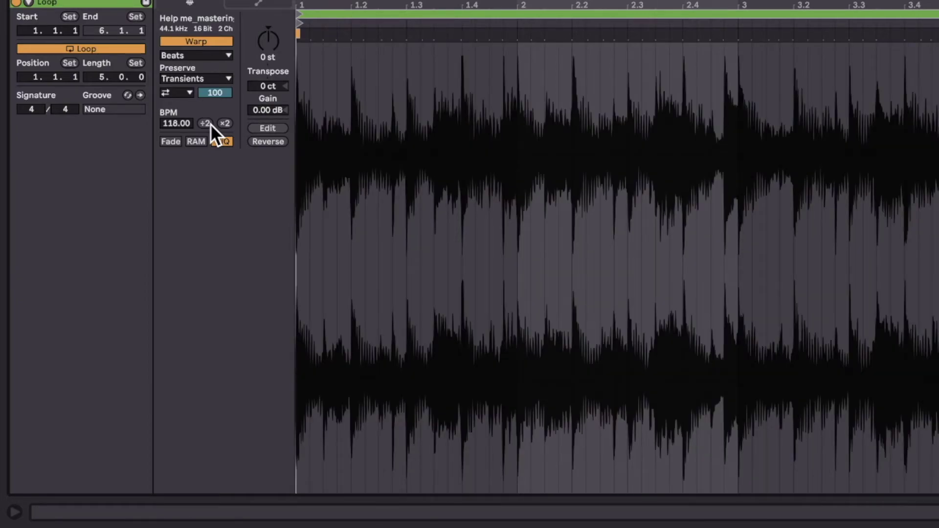
key(space)
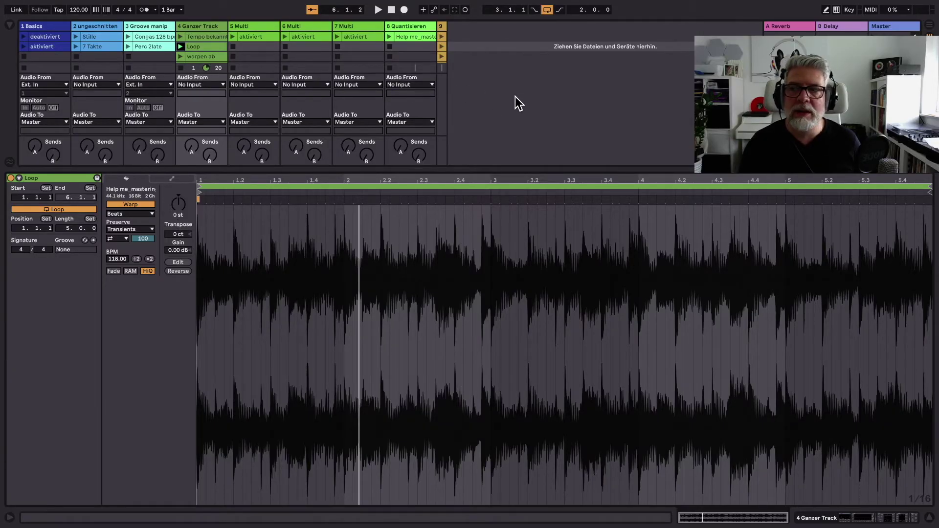
Open the warpen ab clip, turn on its warping, and set position 1.1.1 at the first transient
click(203, 57)
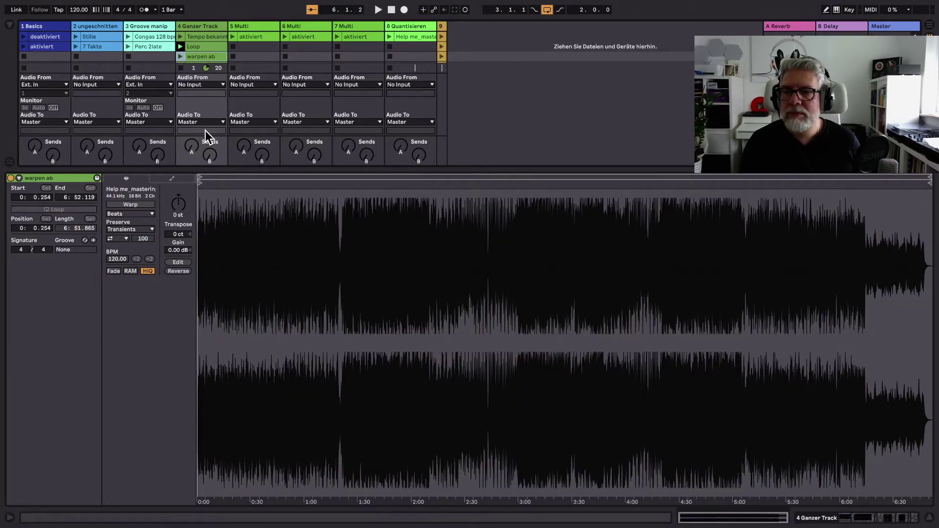
click(135, 204)
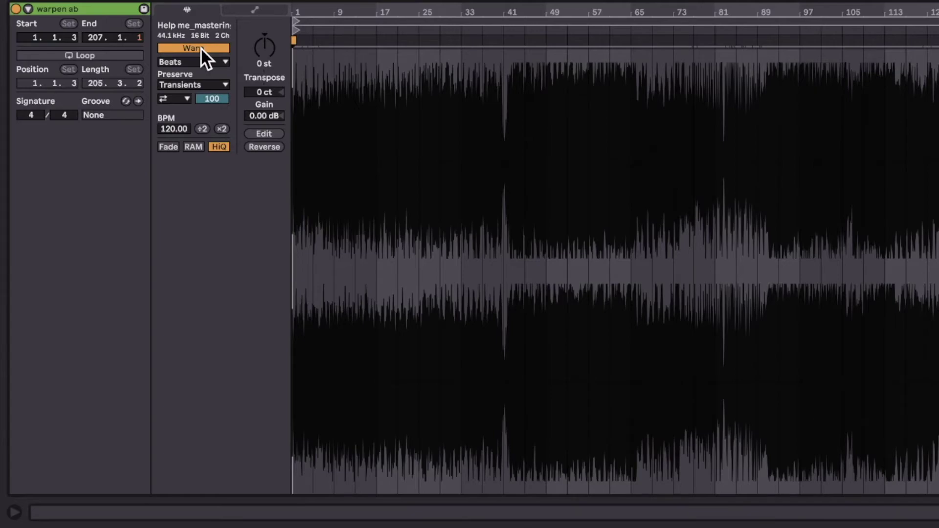
mouse_move(305, 122)
mouse_down()
mouse_move(304, 254)
mouse_move(321, 303)
mouse_move(936, 296)
mouse_up()
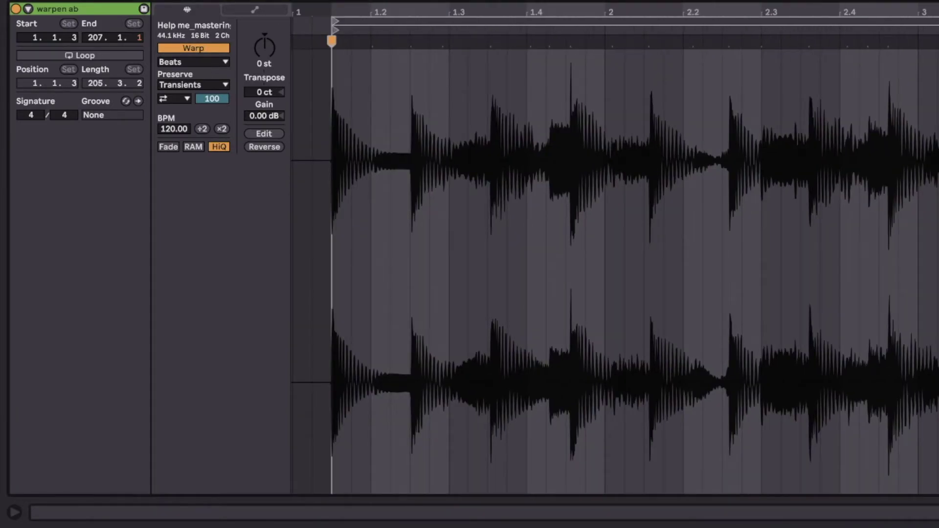
right_click(332, 41)
click(390, 294)
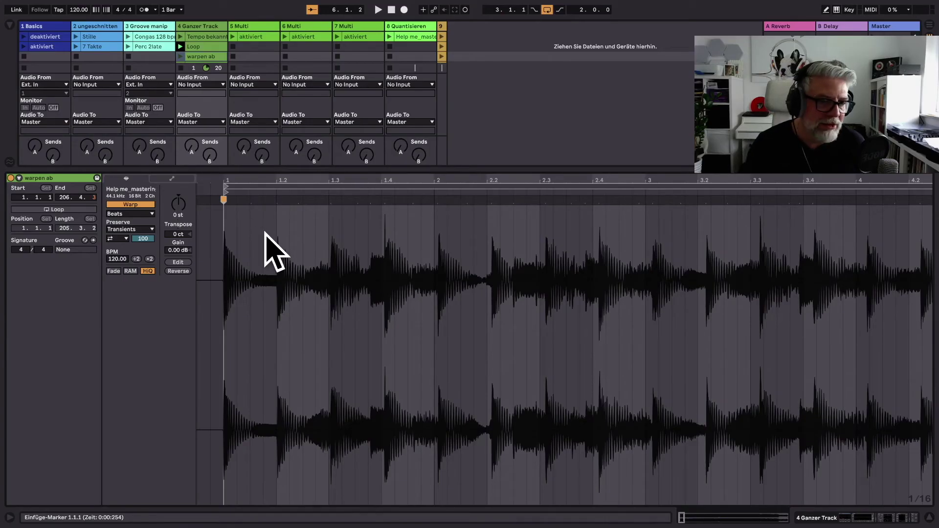
Apply "Warpen ab hier" at the first warp marker of the warpen ab clip, and play it with the metronome on
right_click(224, 200)
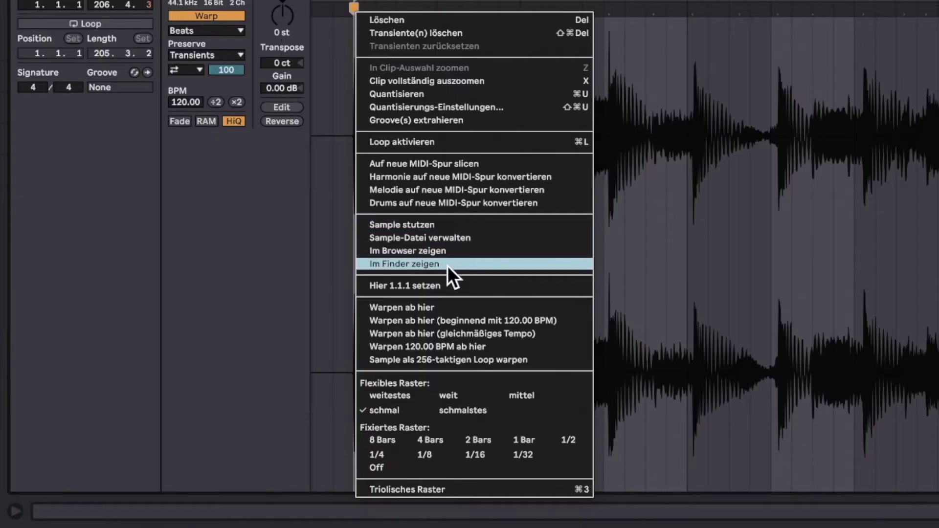
click(421, 307)
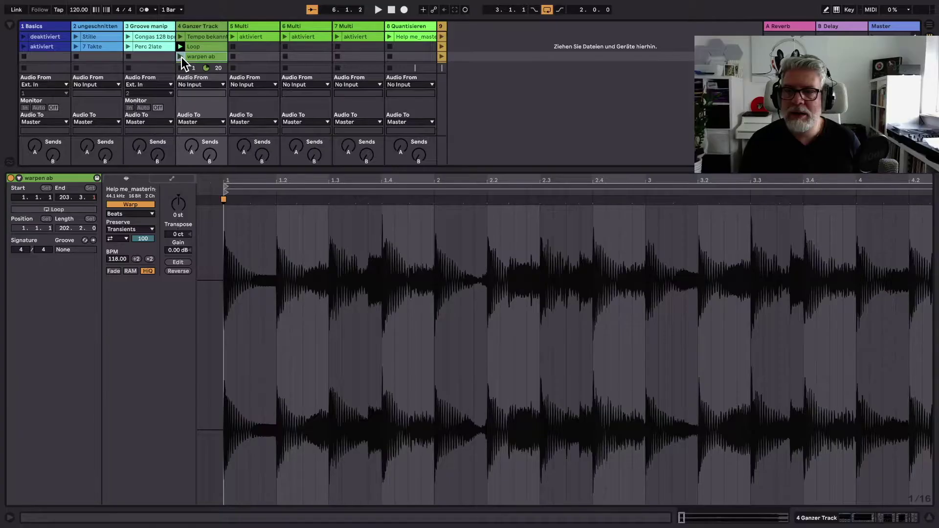
click(181, 57)
click(143, 10)
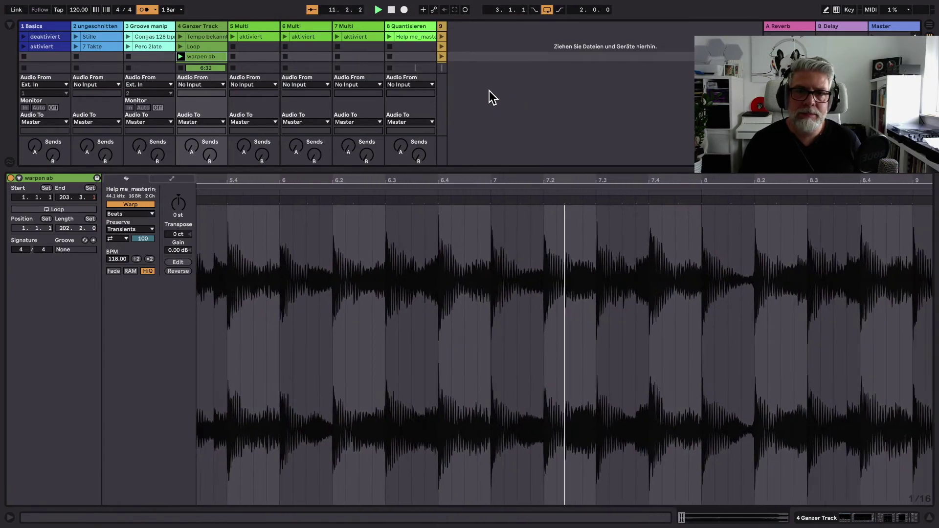
click(391, 9)
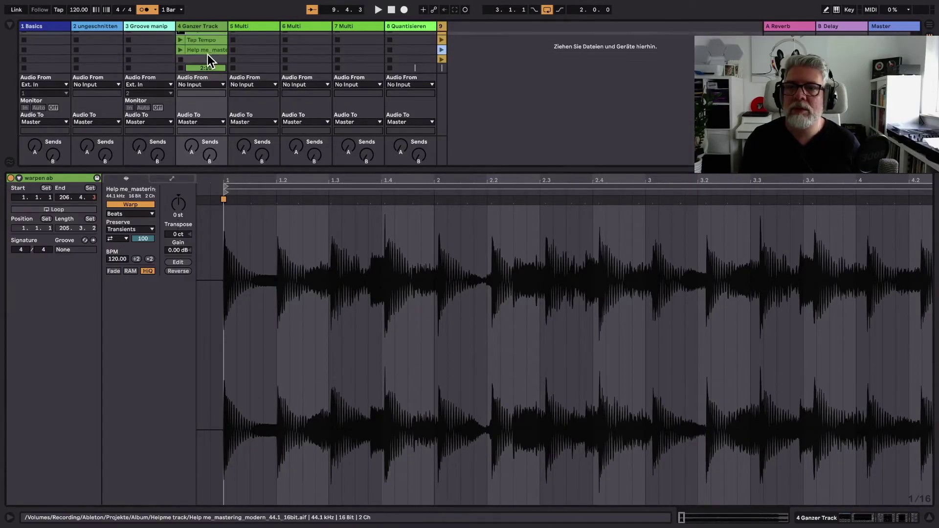
Play the Tap Tempo clip with the metronome off and tap in its tempo at about 118.08 BPM
click(203, 38)
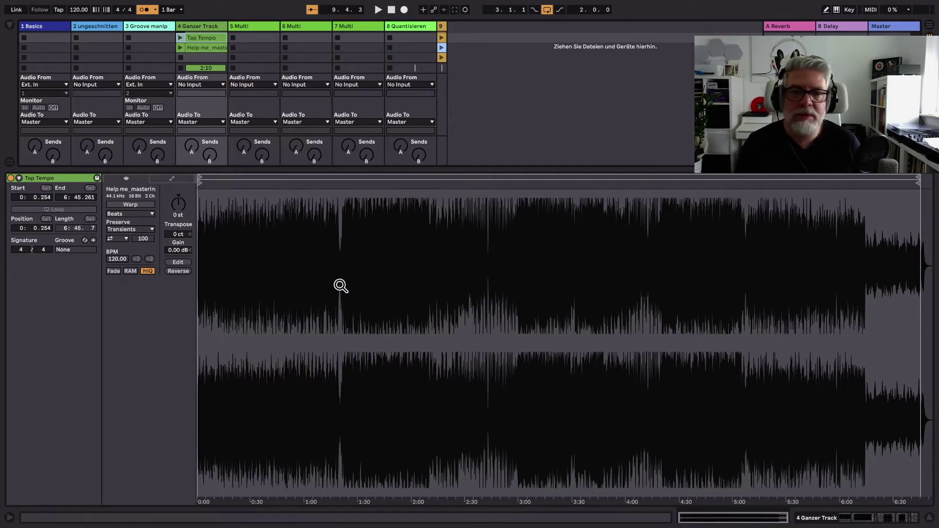
click(181, 38)
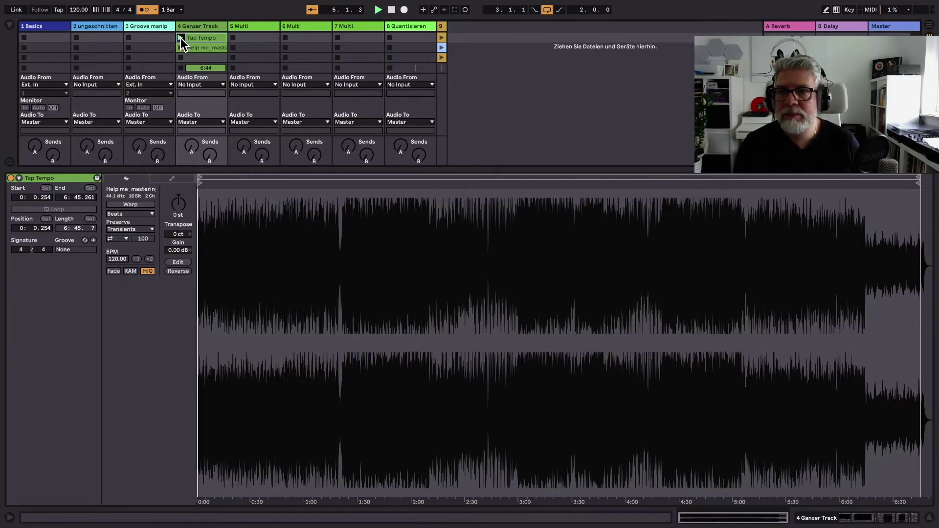
click(145, 10)
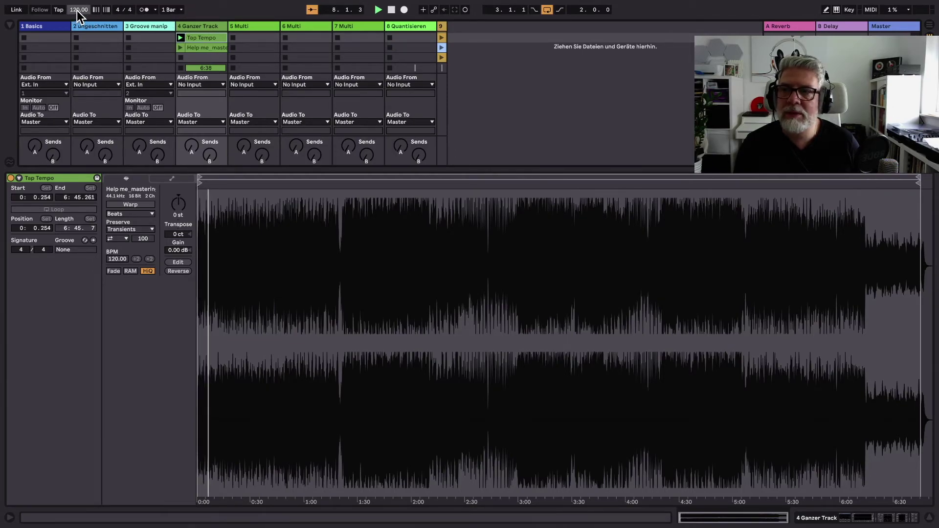
click(59, 9)
click(59, 10)
click(59, 10)
click(59, 10)
click(59, 10)
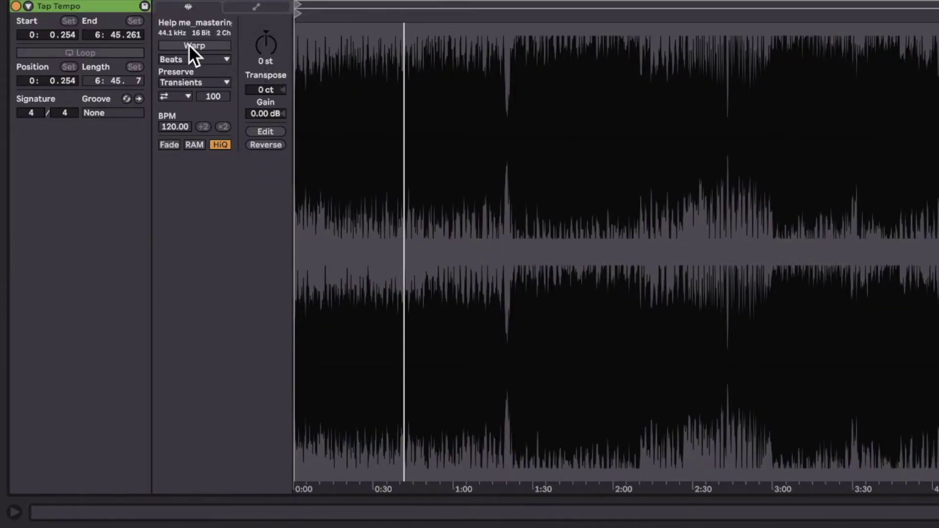
Turn on warping for the Tap Tempo clip and apply "Warpen ab hier (beginnend mit 118.08 BPM)" at its first warp marker
click(190, 46)
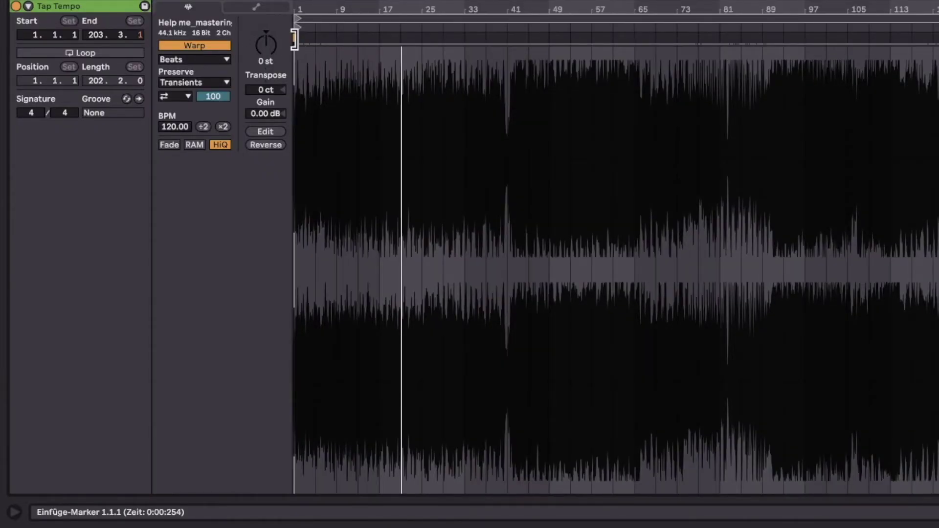
right_click(297, 37)
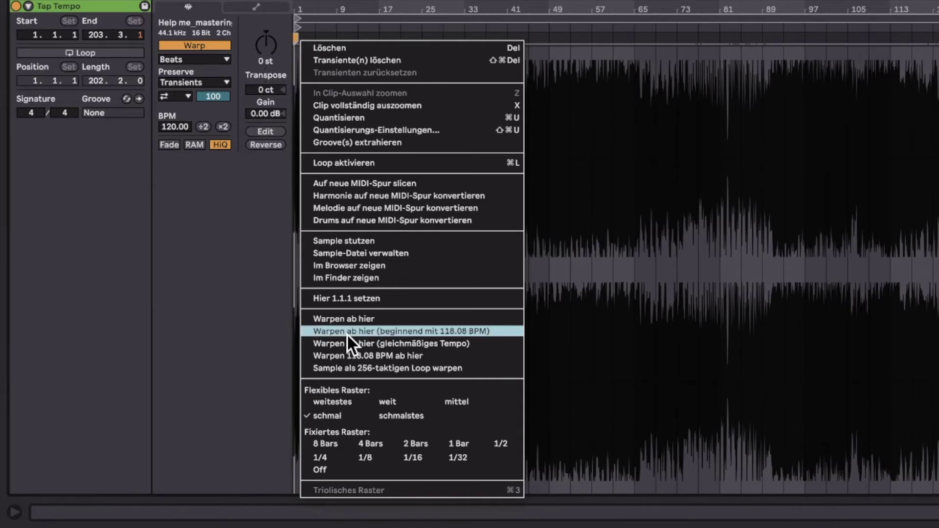
click(440, 332)
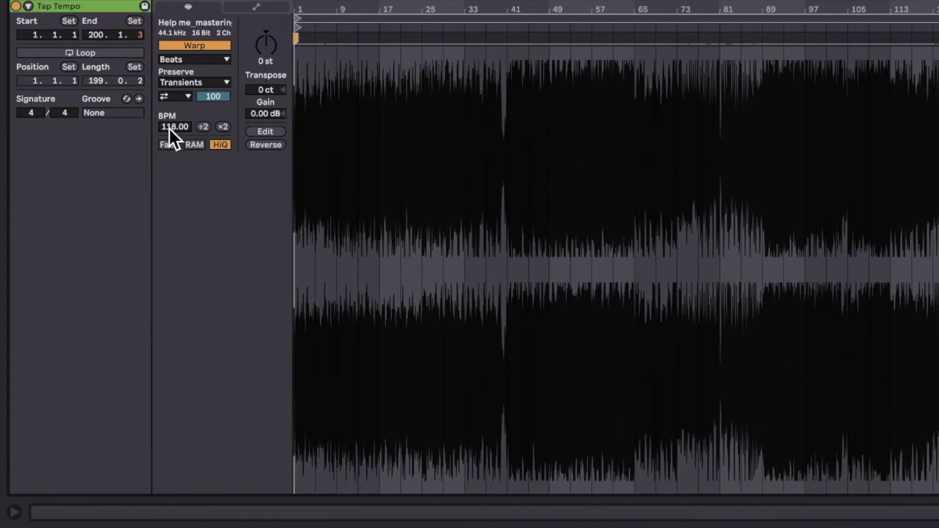
Play the warped Tap Tempo clip against the metronome and set the project tempo to 118.00 BPM
click(309, 28)
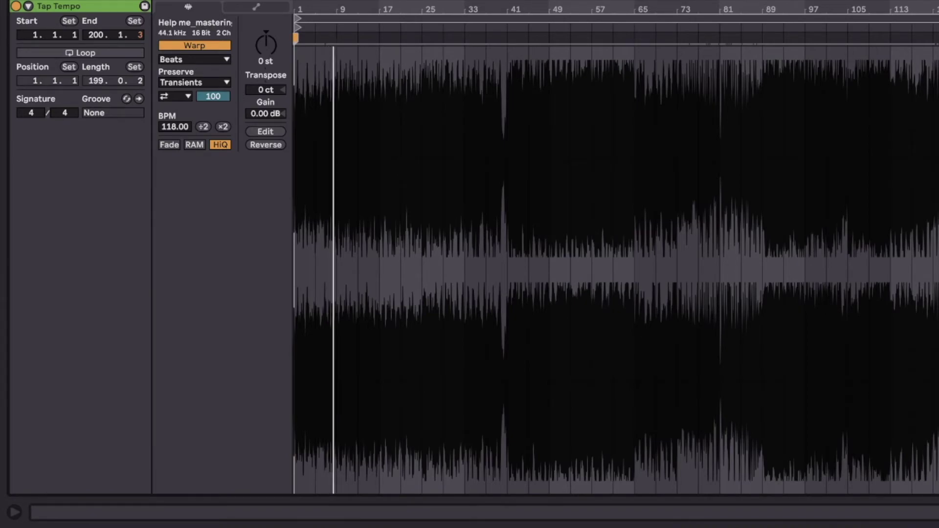
key(space)
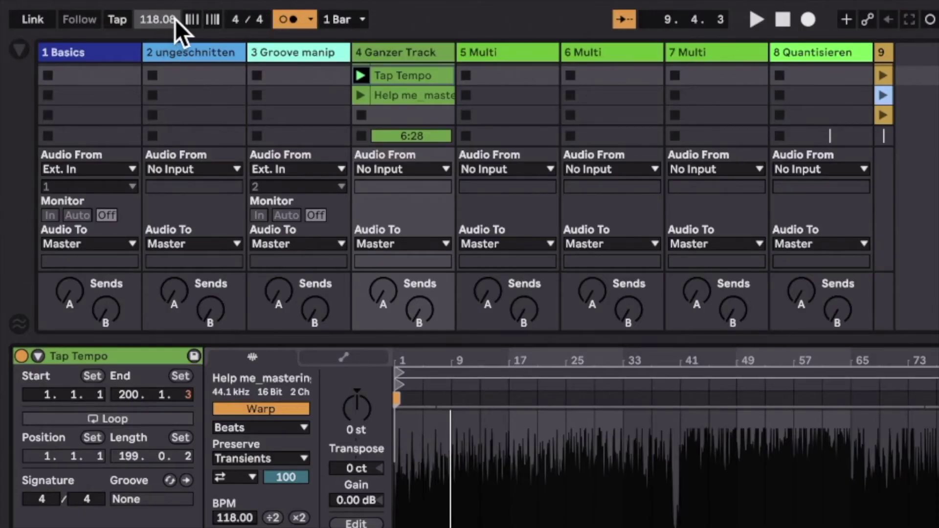
mouse_move(174, 19)
mouse_down()
mouse_move(174, 27)
mouse_move(173, 20)
mouse_up()
click(754, 16)
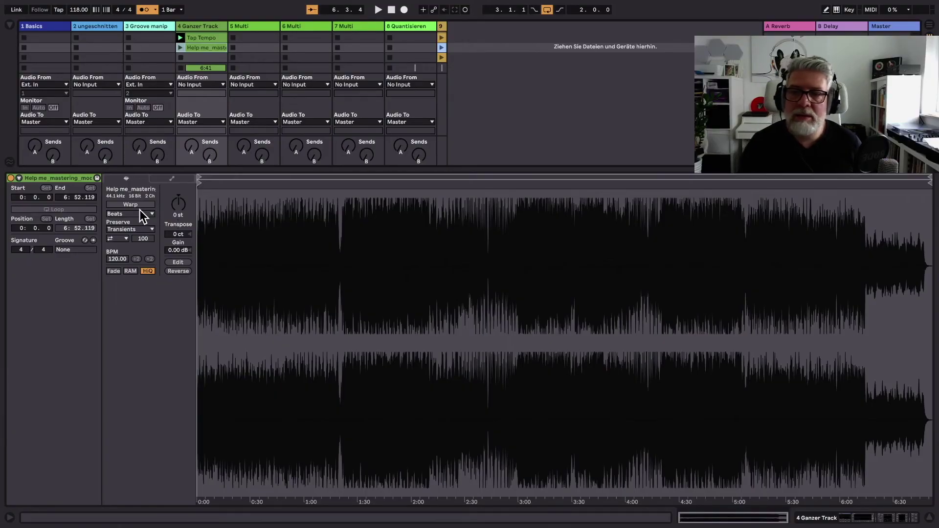
Turn on warping for the Help me_mastering clip in track 4 and review the warp commands offered at its first marker
click(130, 204)
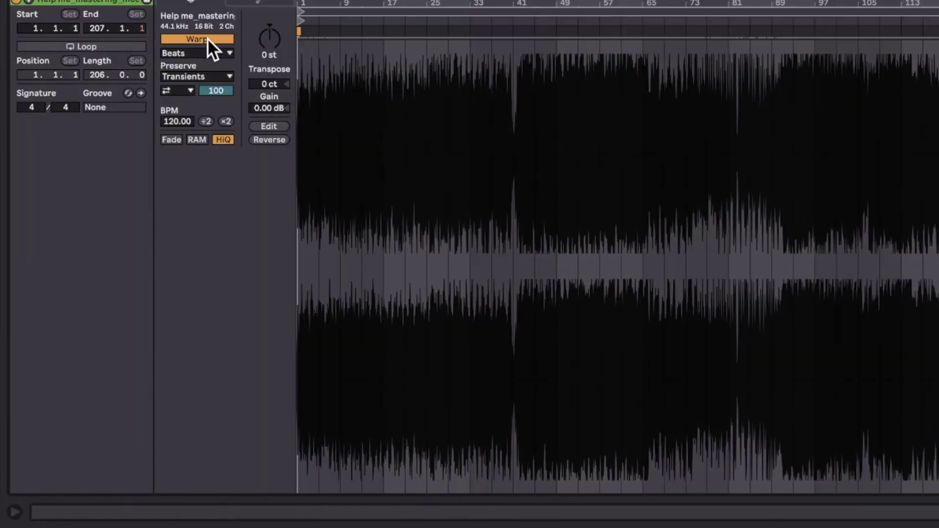
right_click(301, 28)
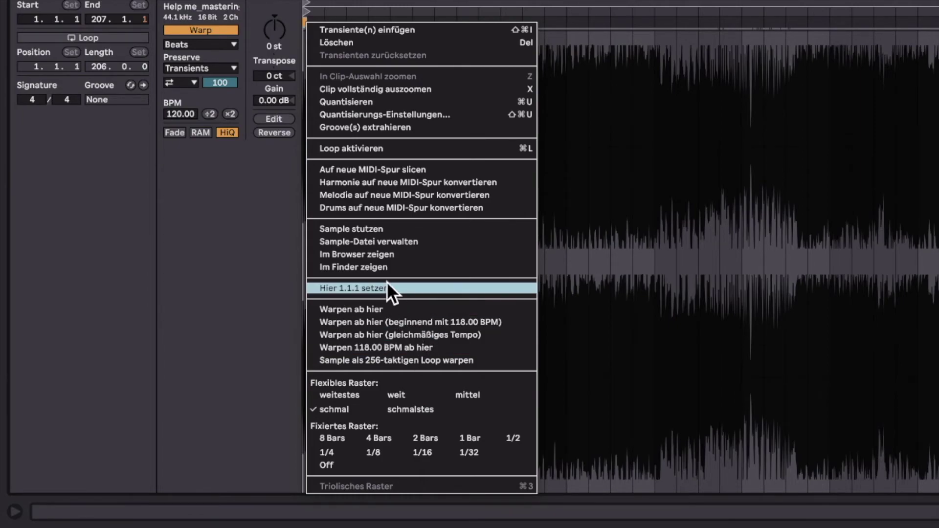
key(Escape)
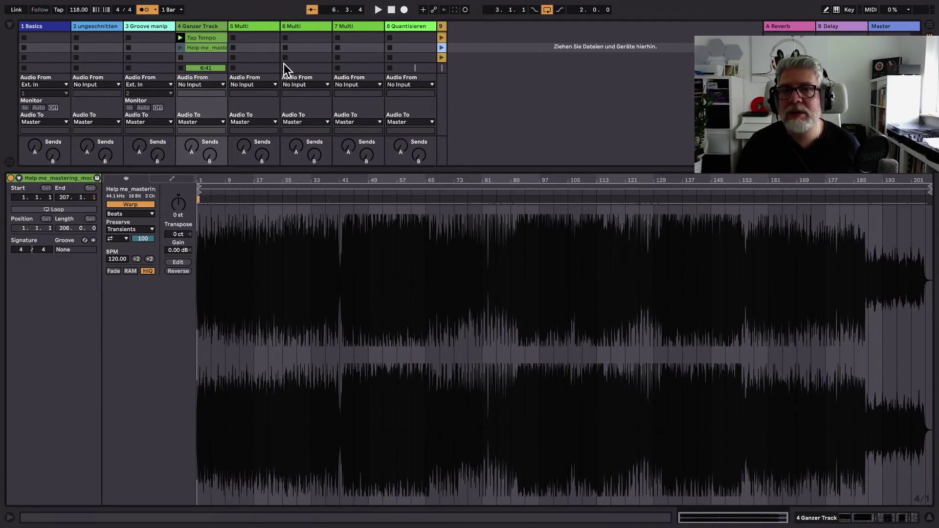
Open the Help me_mastering clip in track 8 Quantisieren and turn on its warping
scroll(407, 33, up, 3)
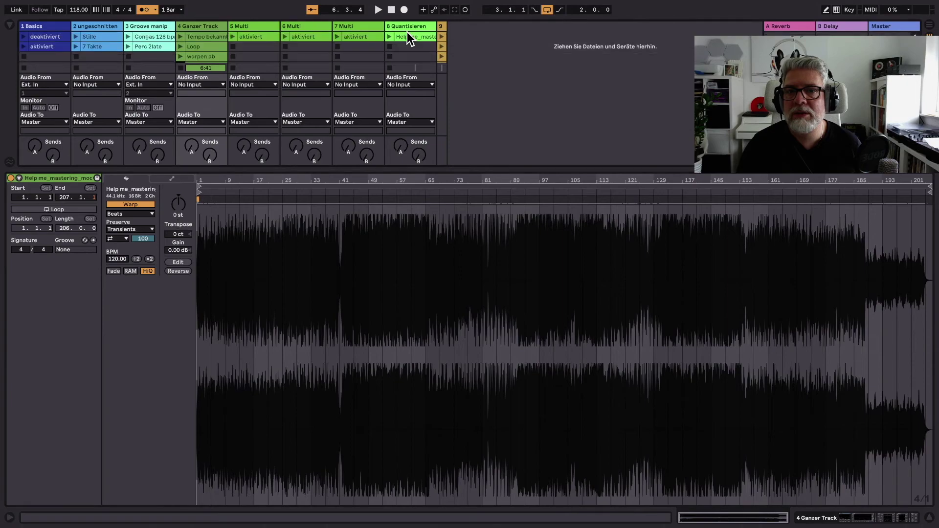
click(413, 36)
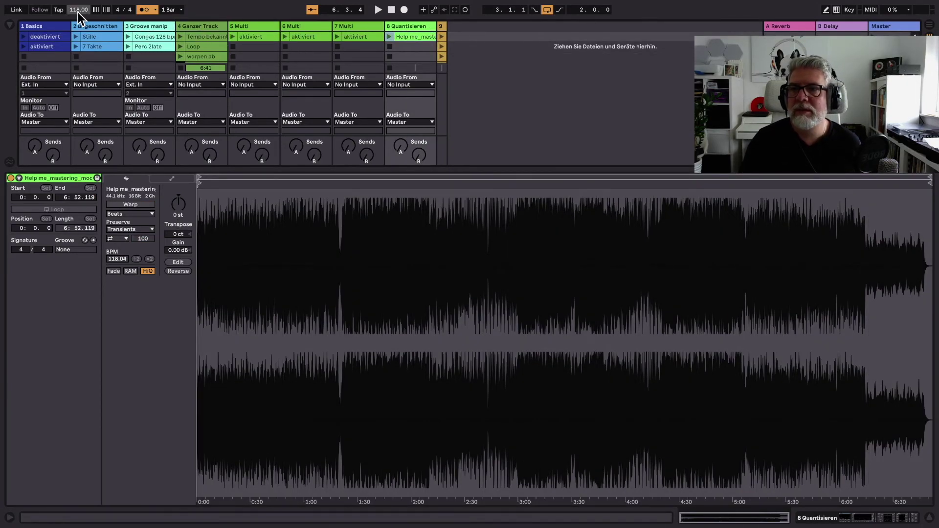
click(131, 204)
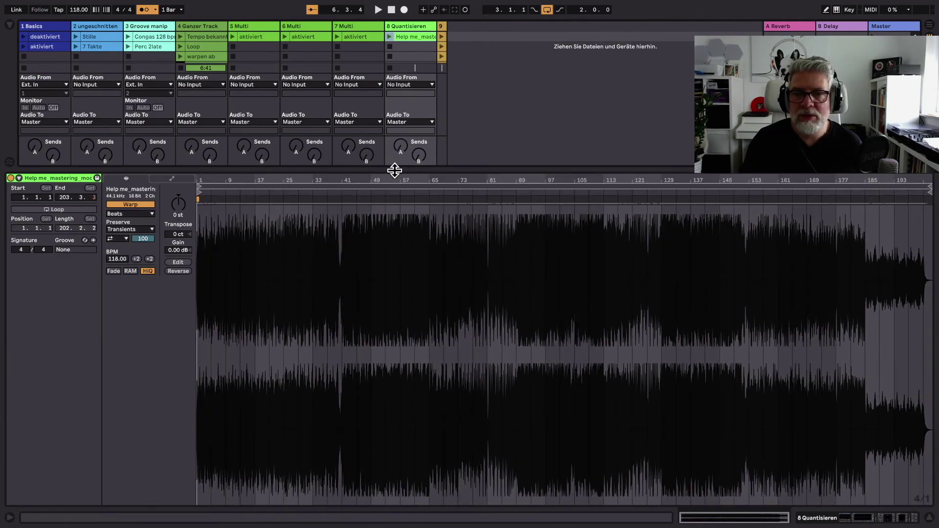
mouse_move(388, 178)
mouse_down()
mouse_move(388, 322)
mouse_move(387, 178)
mouse_up()
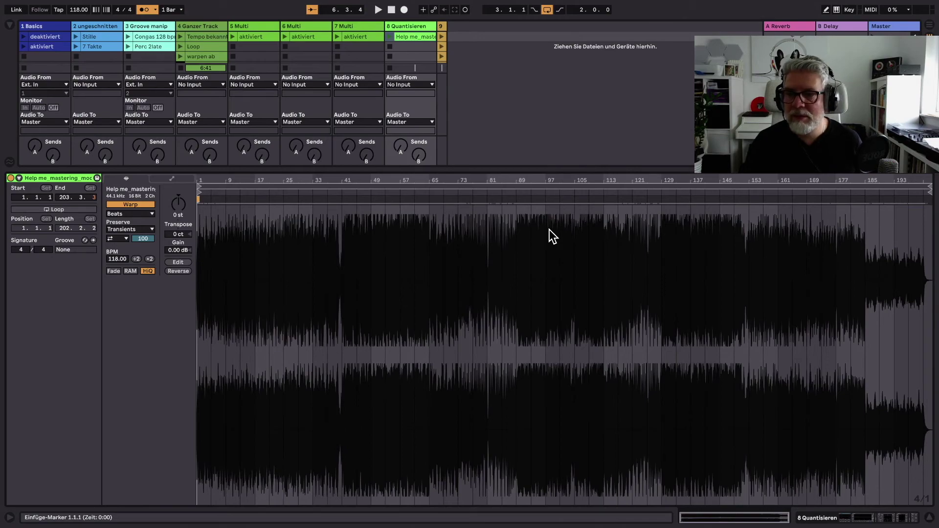
Quantise the track 8 clip to 1/4 with an intensity of 100 %
right_click(430, 259)
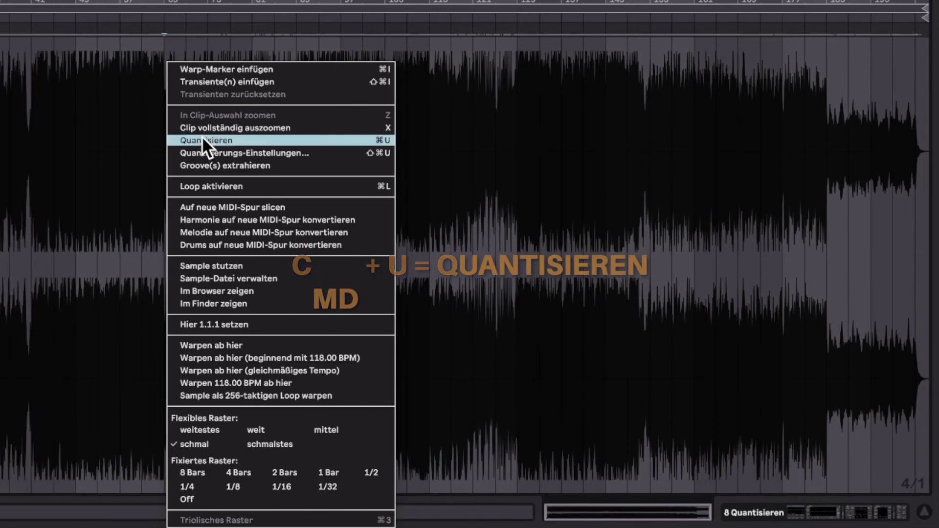
click(233, 154)
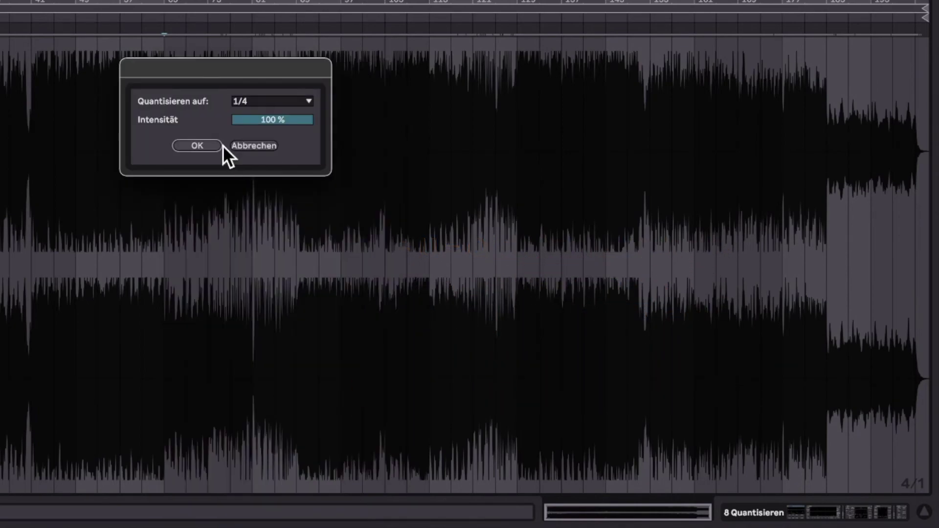
click(308, 99)
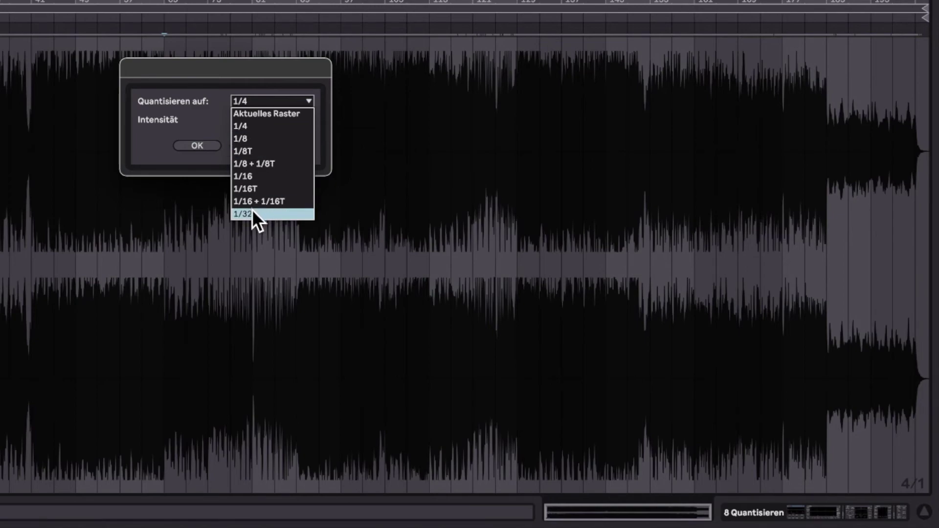
click(272, 100)
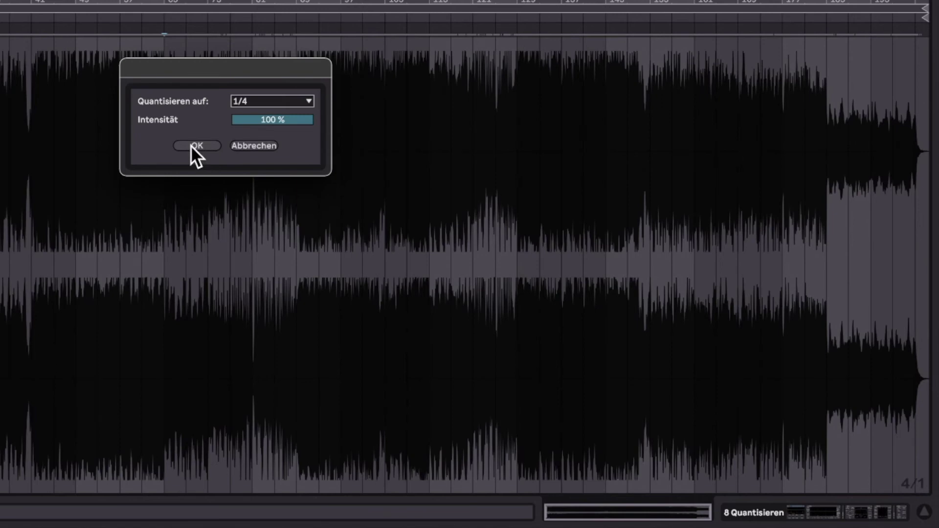
click(193, 146)
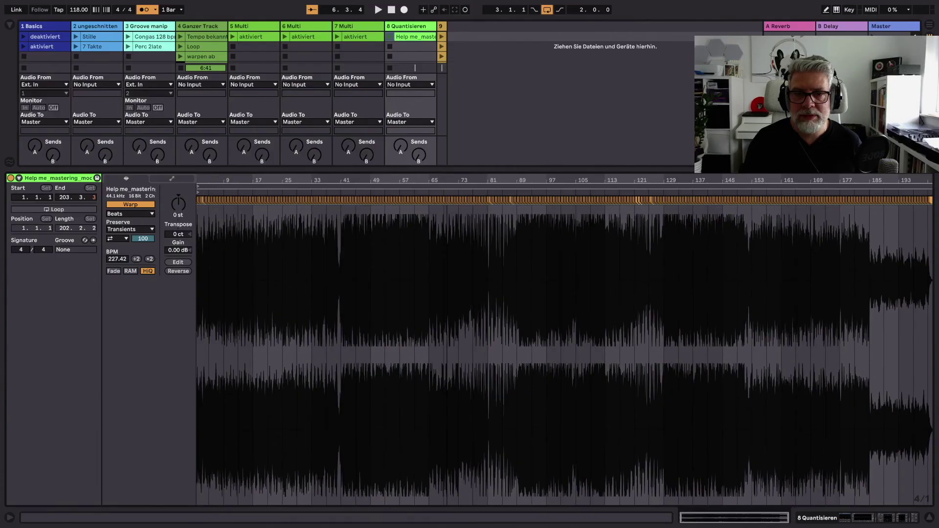
Inspect the quantised warp markers around bar 70, compare by undoing and redoing, and leave the quantisation undone
drag(446, 180, 443, 302)
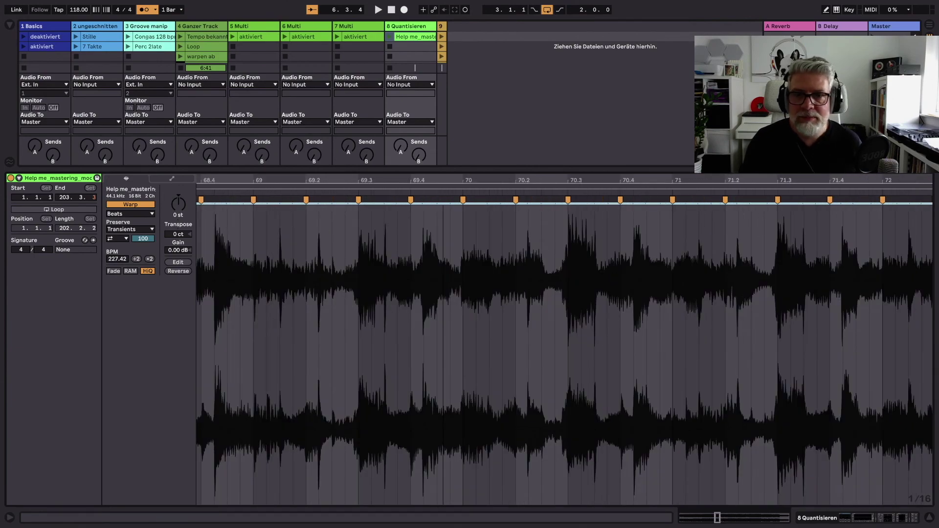
drag(443, 302, 493, 303)
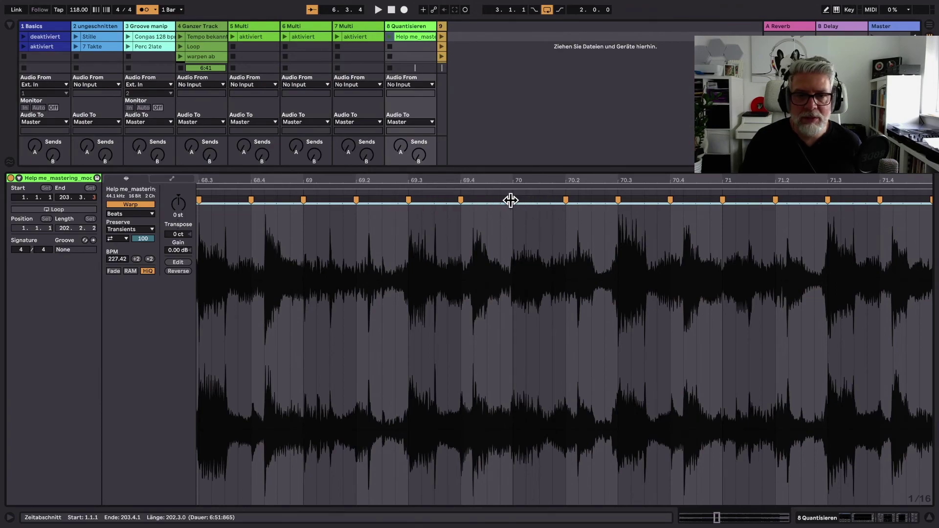
key(super+z)
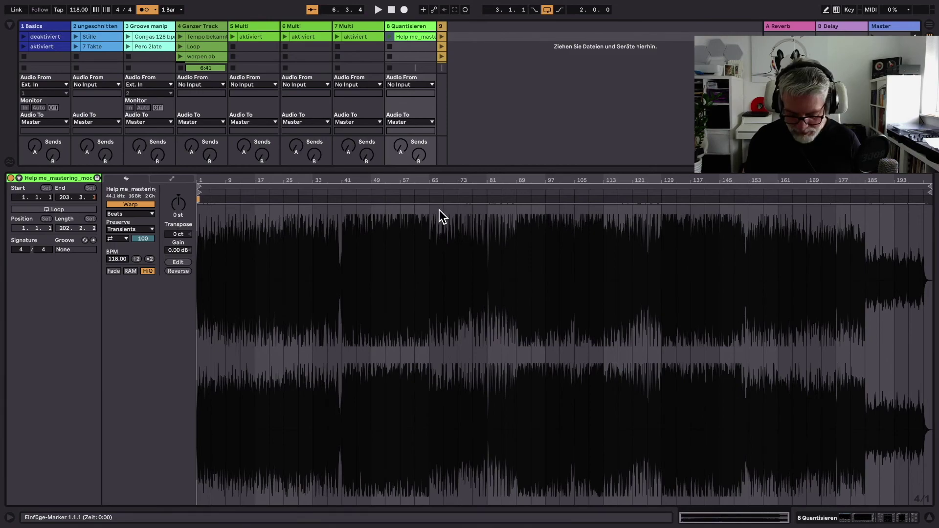
key(super+shift+z)
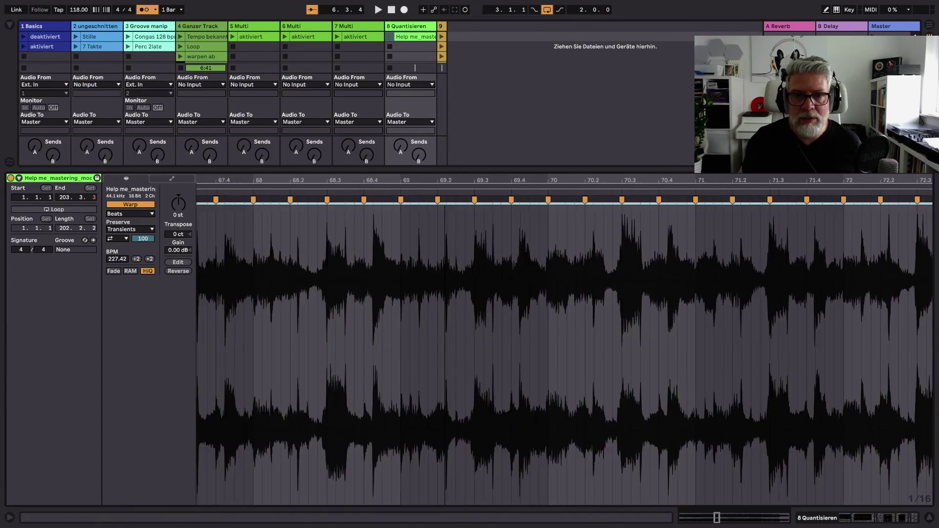
key(super+z)
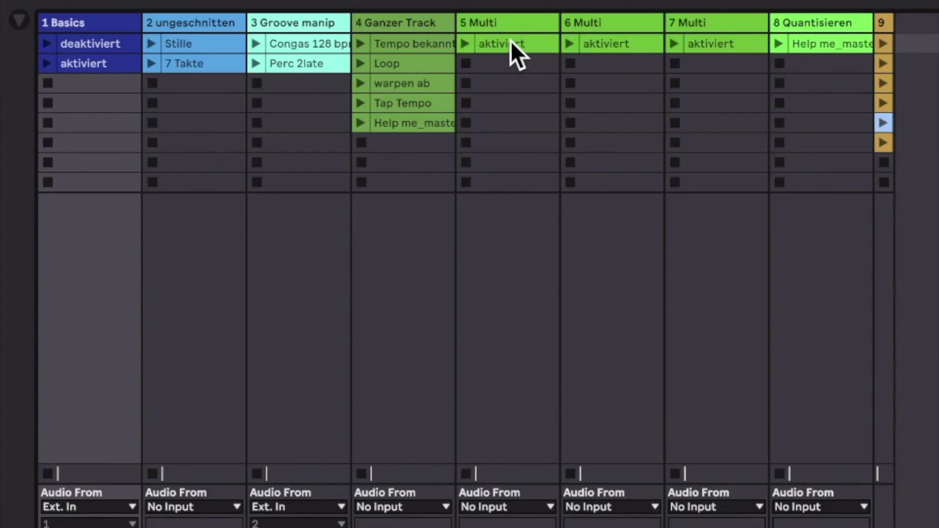
Select the three aktiviert clips in tracks 5 to 7 together and warp their transients from 1.2 to 1.2.3 and from 1.4.3 to bar 2
click(250, 39)
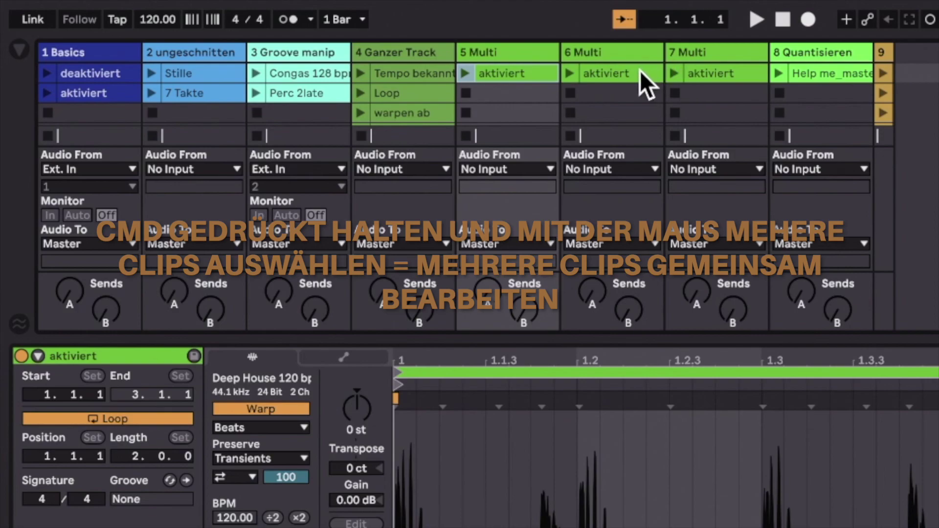
super+click(609, 76)
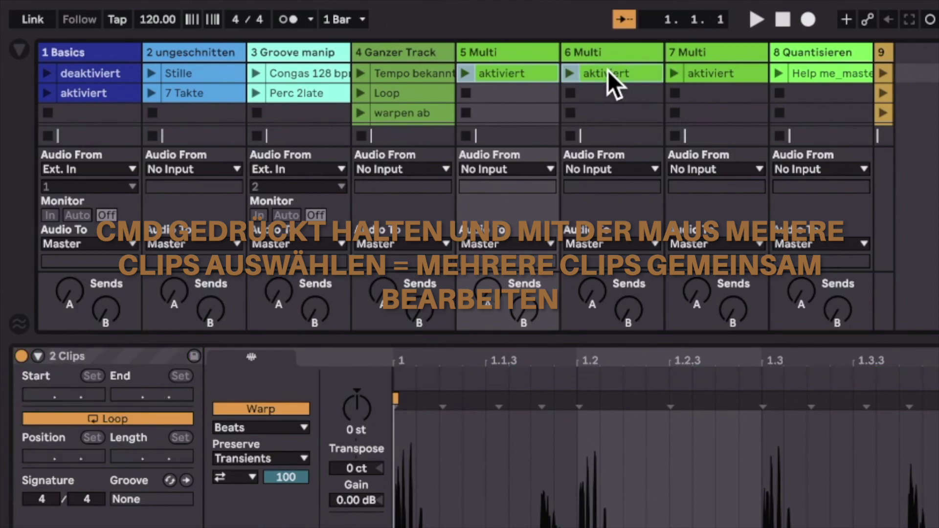
super+click(720, 74)
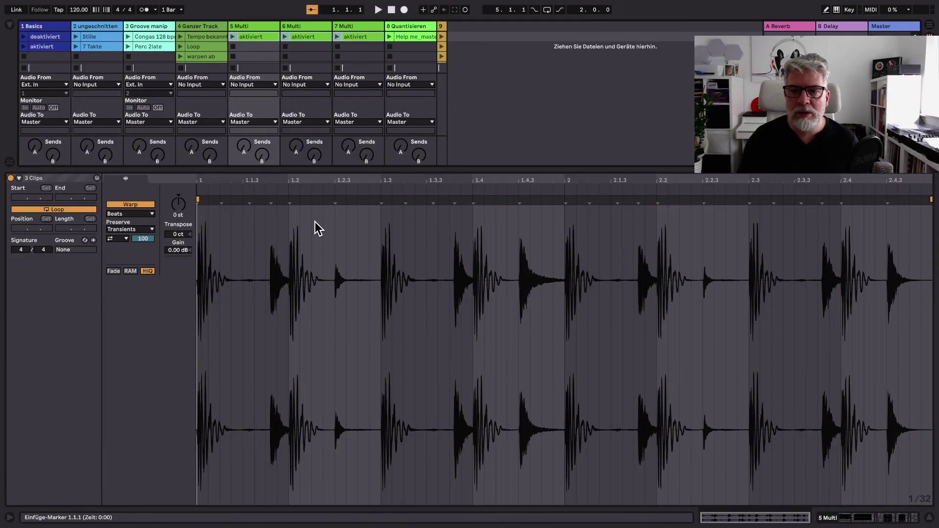
double_click(289, 200)
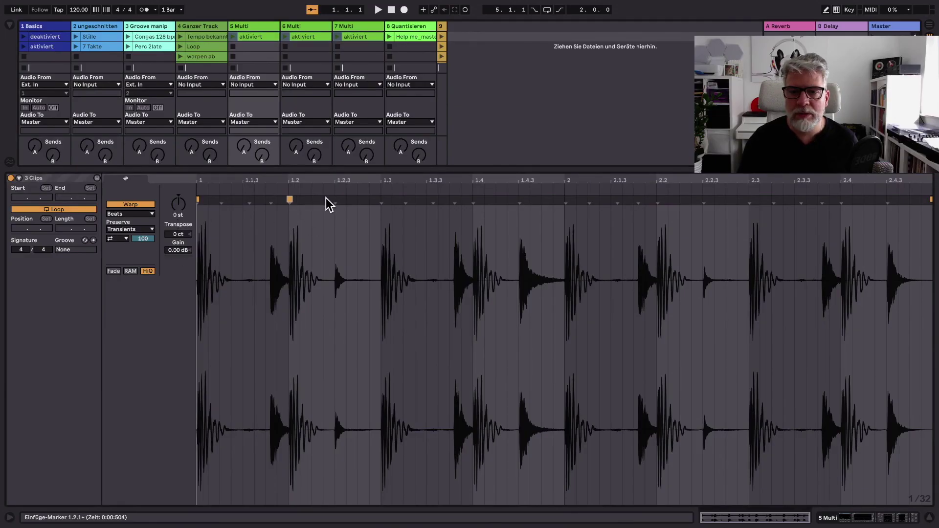
drag(289, 200, 328, 201)
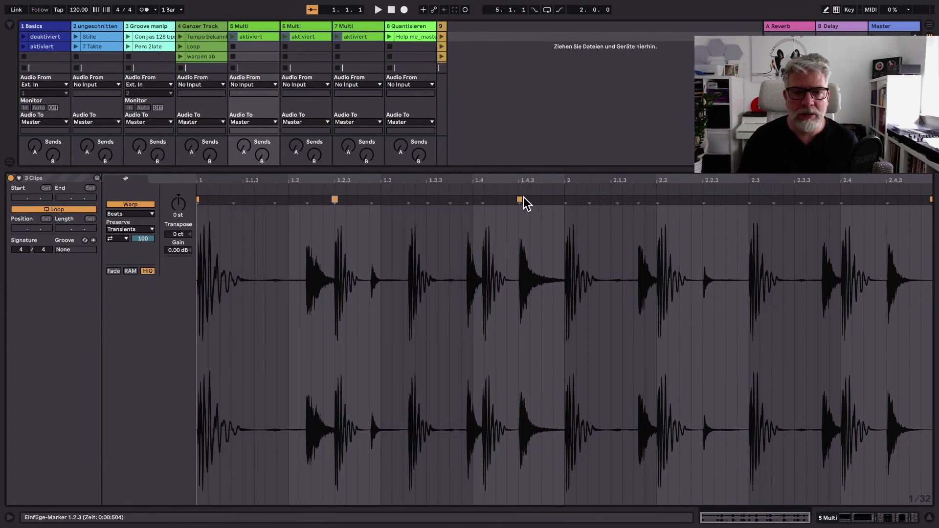
drag(520, 199, 564, 201)
Check the warp markers in each of the aktiviert clips in tracks 5, 6 and 7 Multi individually
click(257, 46)
click(259, 37)
click(301, 35)
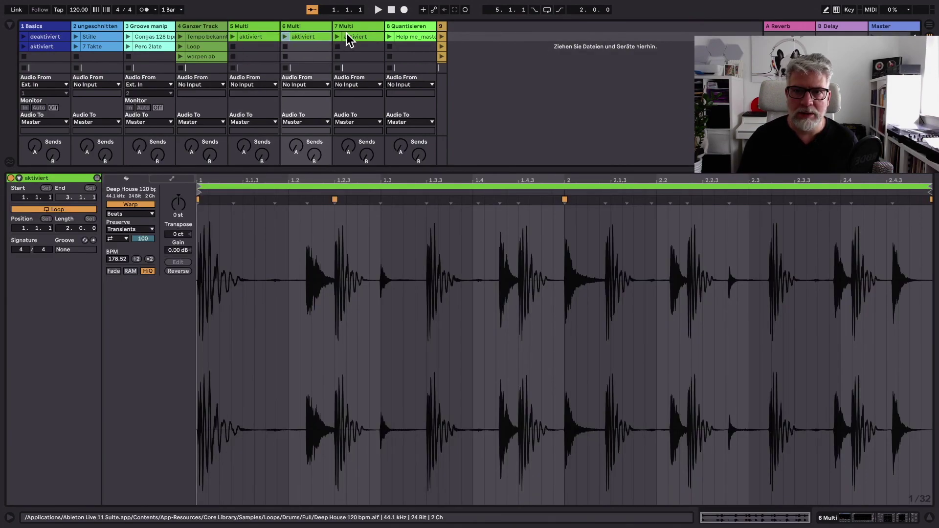
click(363, 37)
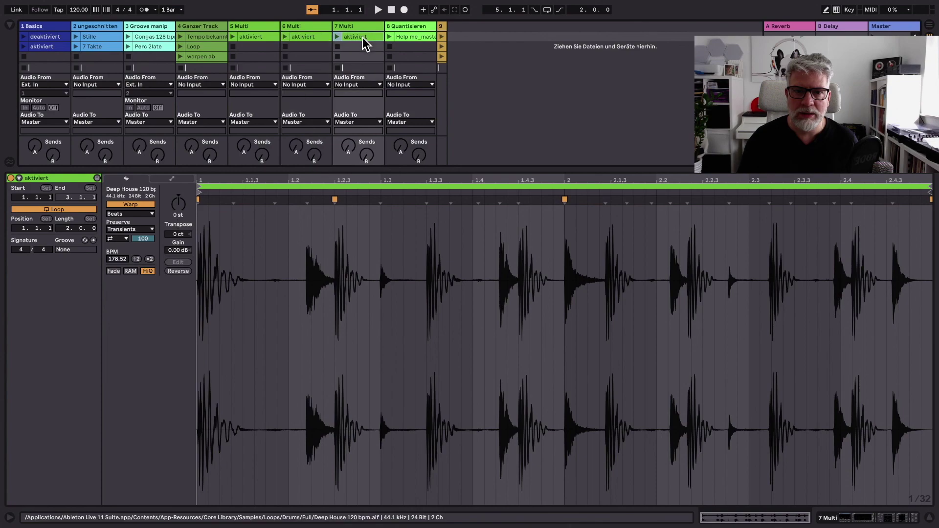
click(303, 37)
click(254, 35)
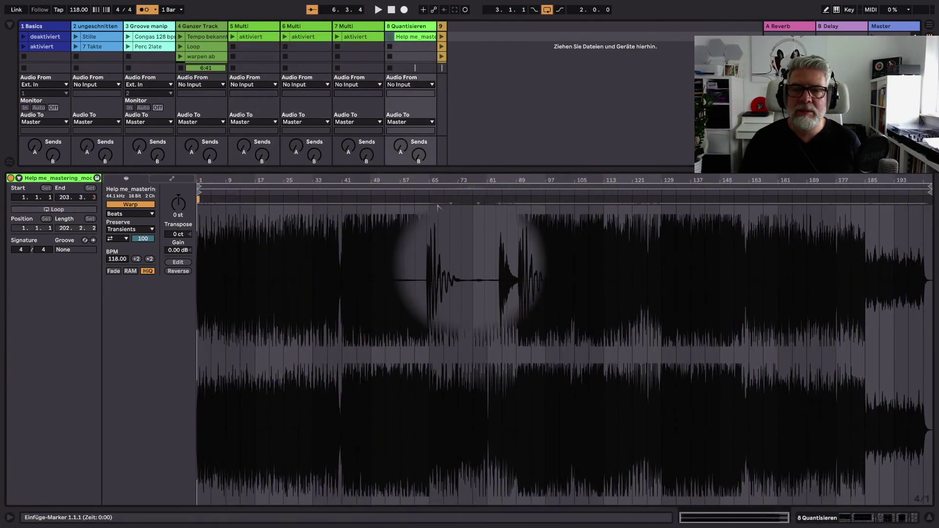